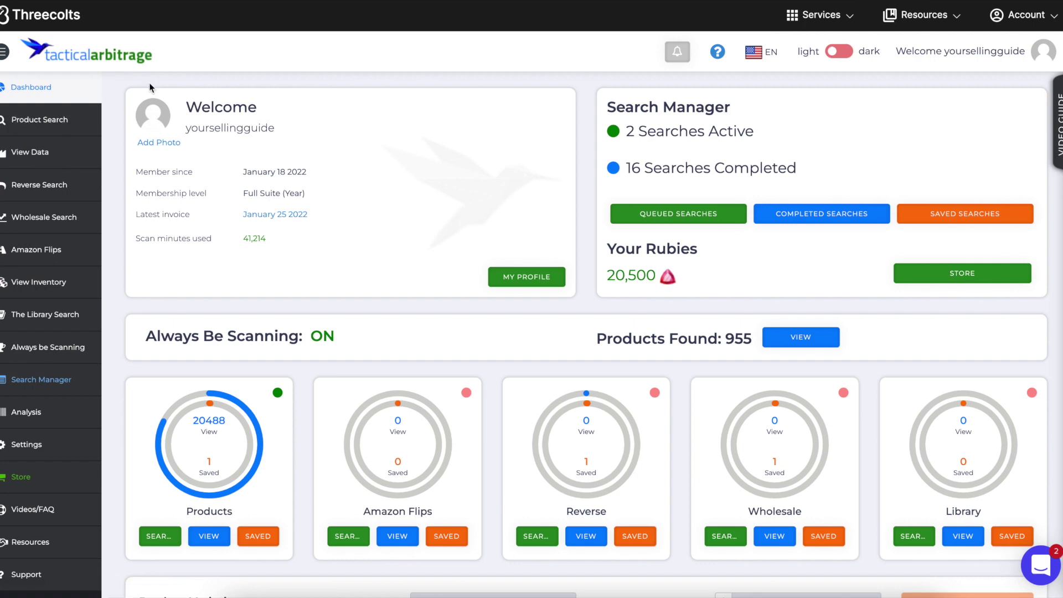
Step: Open Product Search and choose OshKosh B'gosh from the stores starting with O as the domain
left_click(39, 119)
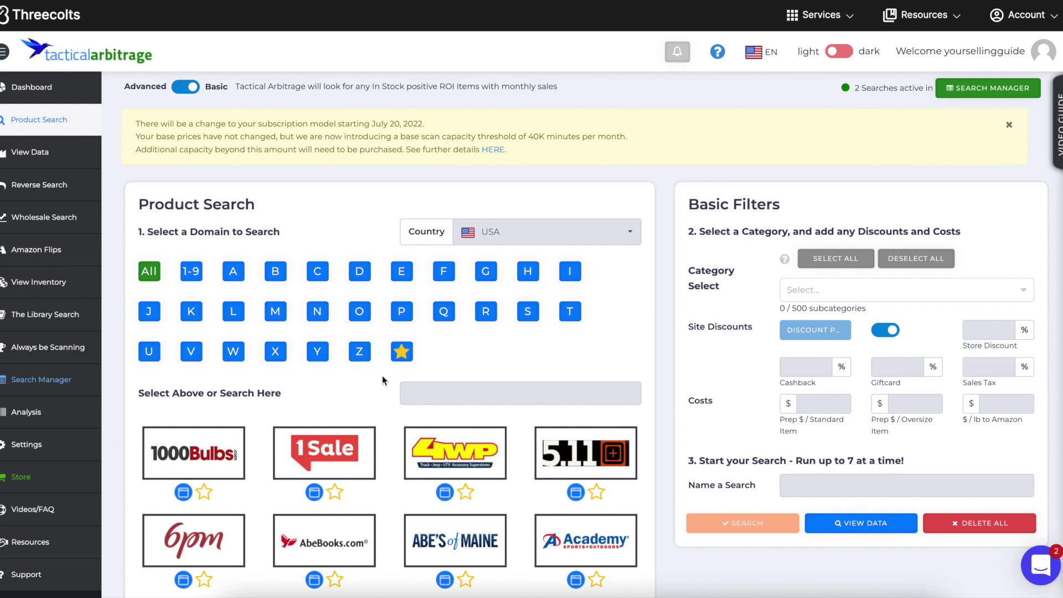
scroll(382, 375, "down", 3)
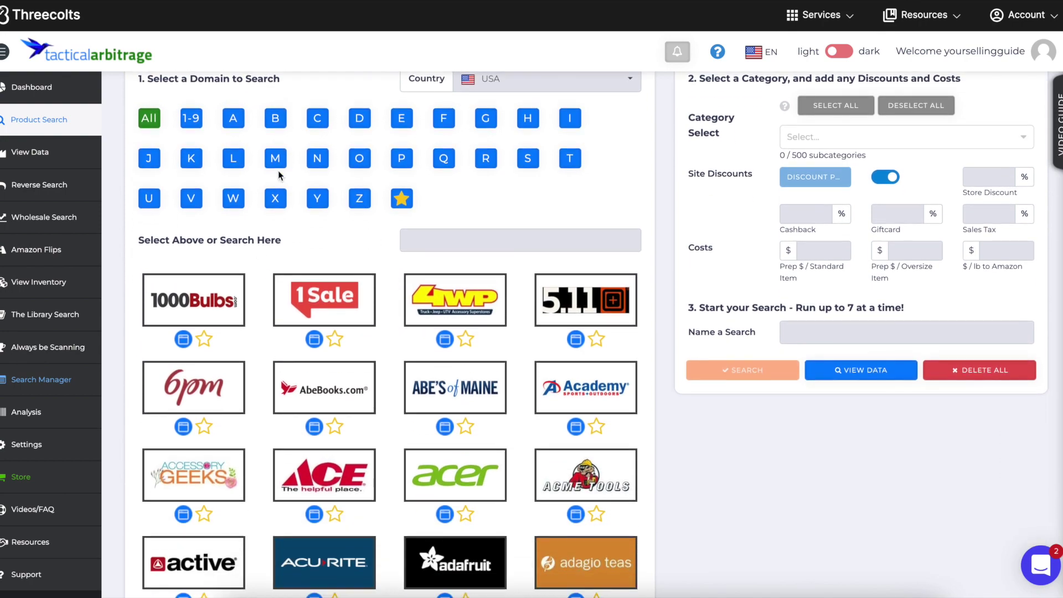
scroll(279, 175, "down", 7)
scroll(326, 346, "up", 10)
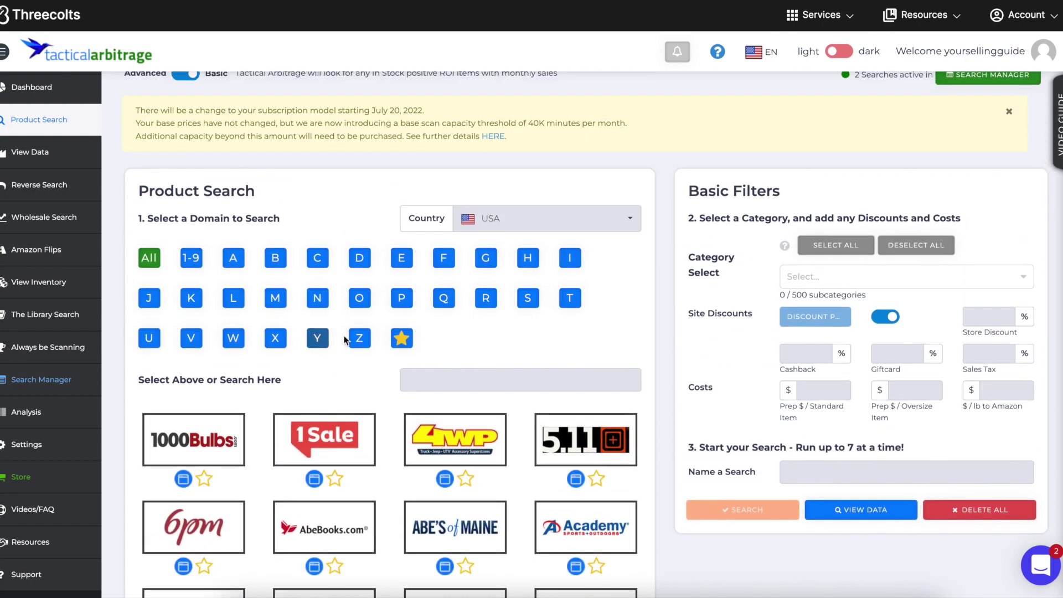
left_click(360, 298)
scroll(343, 344, "down", 2)
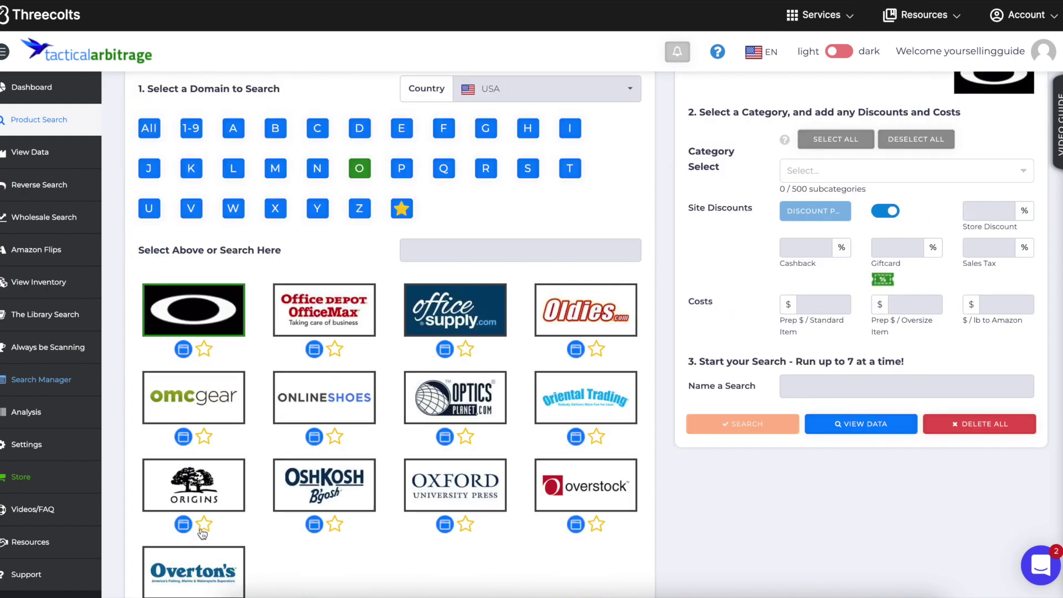
left_click(328, 465)
scroll(484, 471, "up", 2)
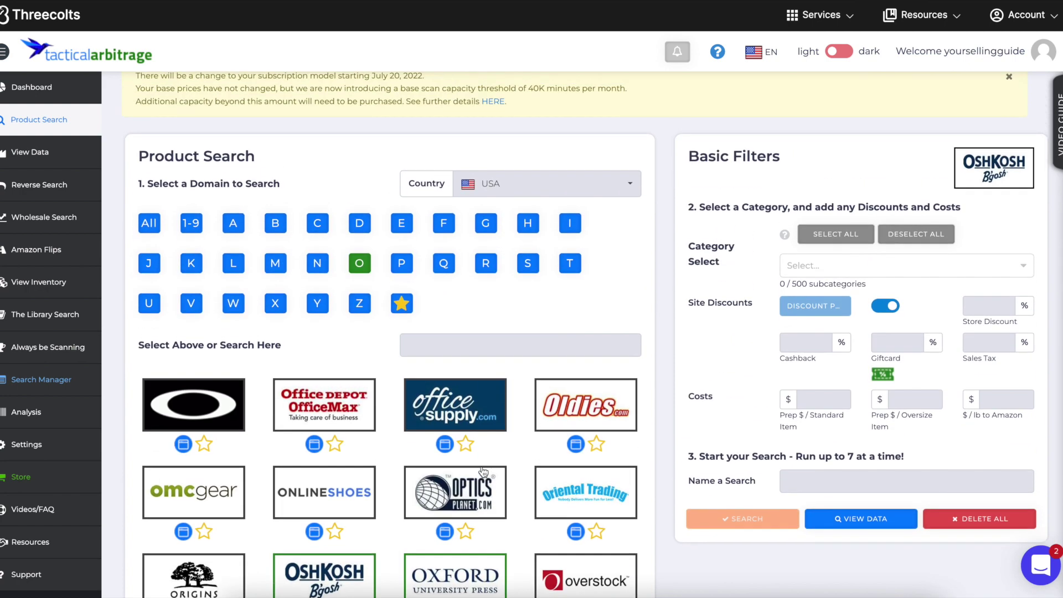
scroll(840, 245, "down", 1)
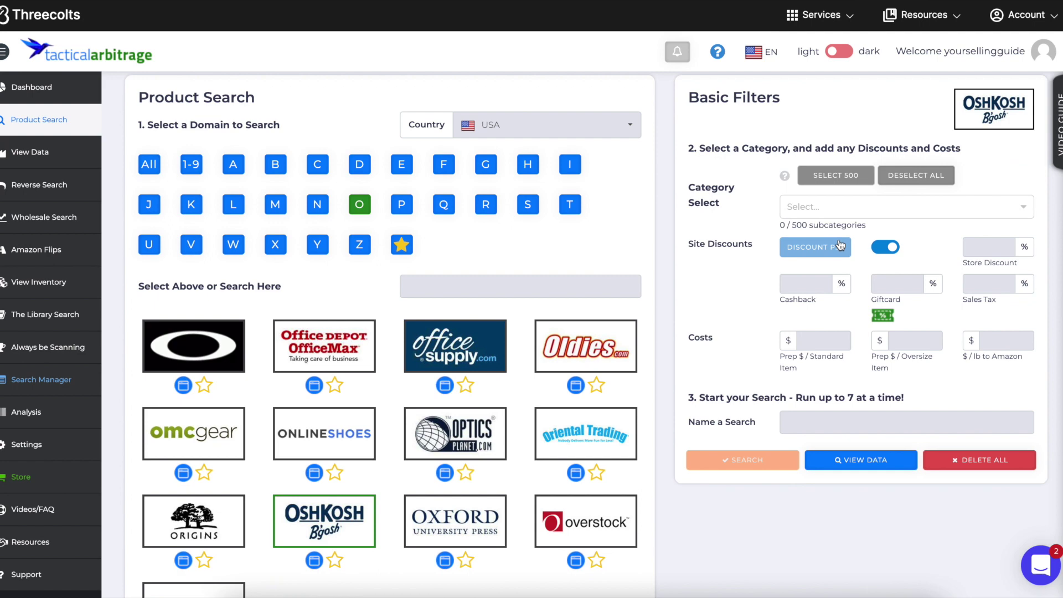
Step: Select 500 subcategories for the OshKosh B'gosh search and check which categories are included
left_click(838, 176)
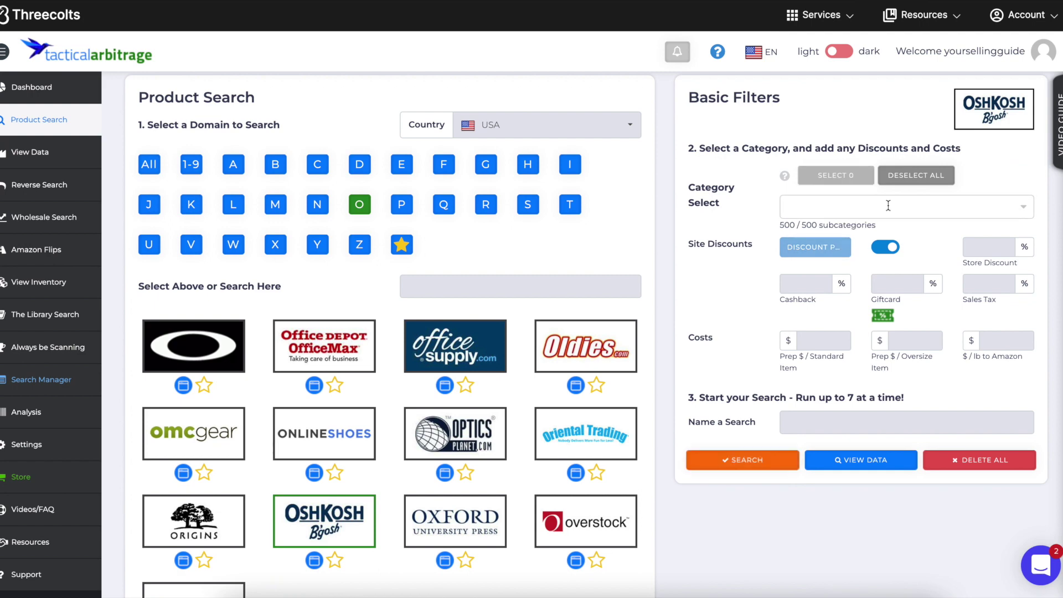
left_click(1025, 207)
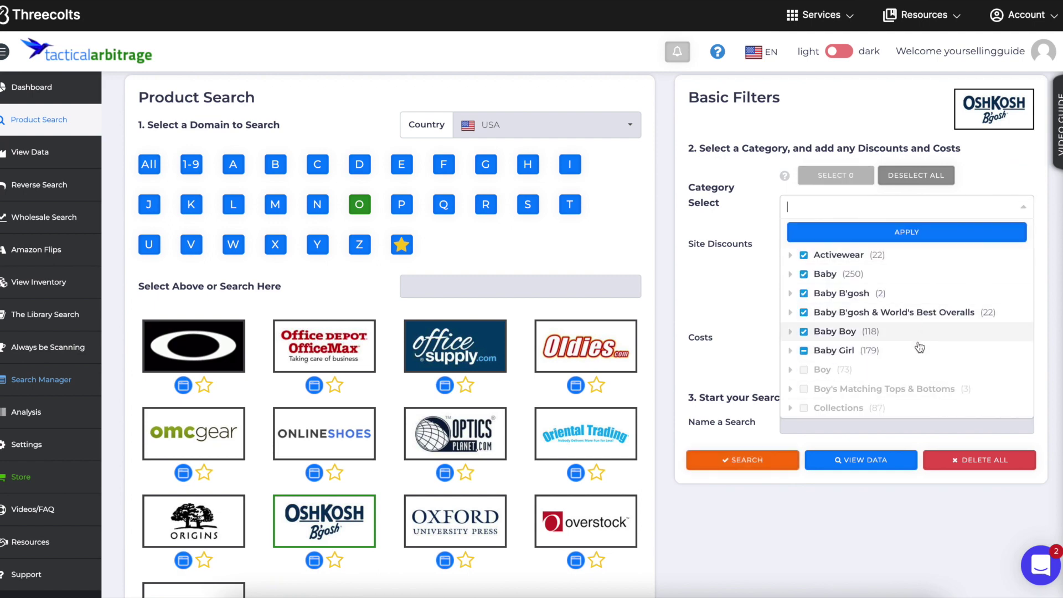
left_click(995, 179)
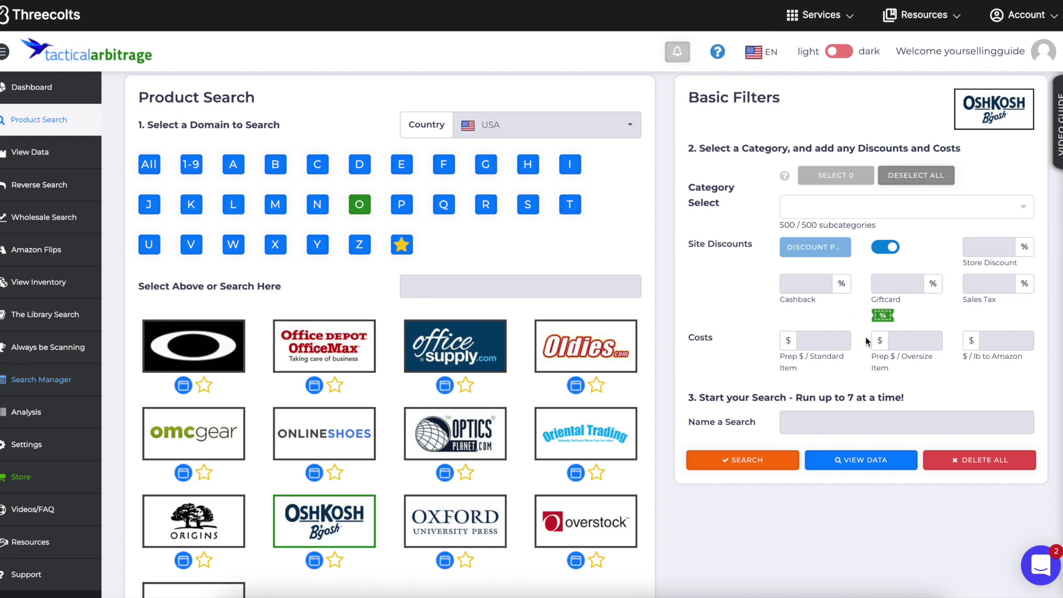
Step: Name the search "Oshkosh 7/18" and start it
left_click(846, 423)
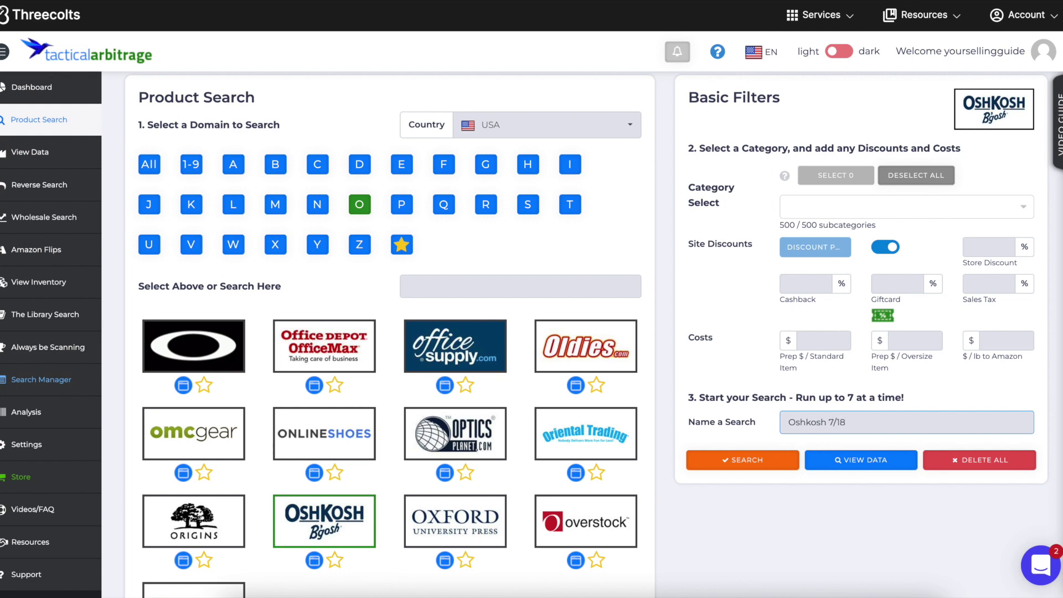
left_click(730, 466)
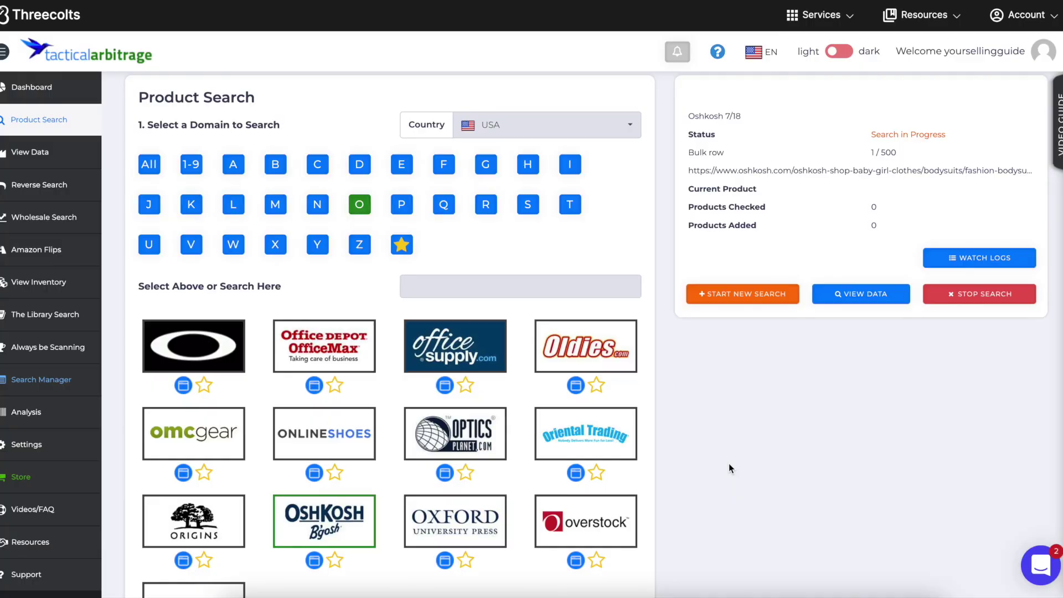
Step: Set up another product search with Revolve, from the stores starting with R, as the domain
left_click(487, 208)
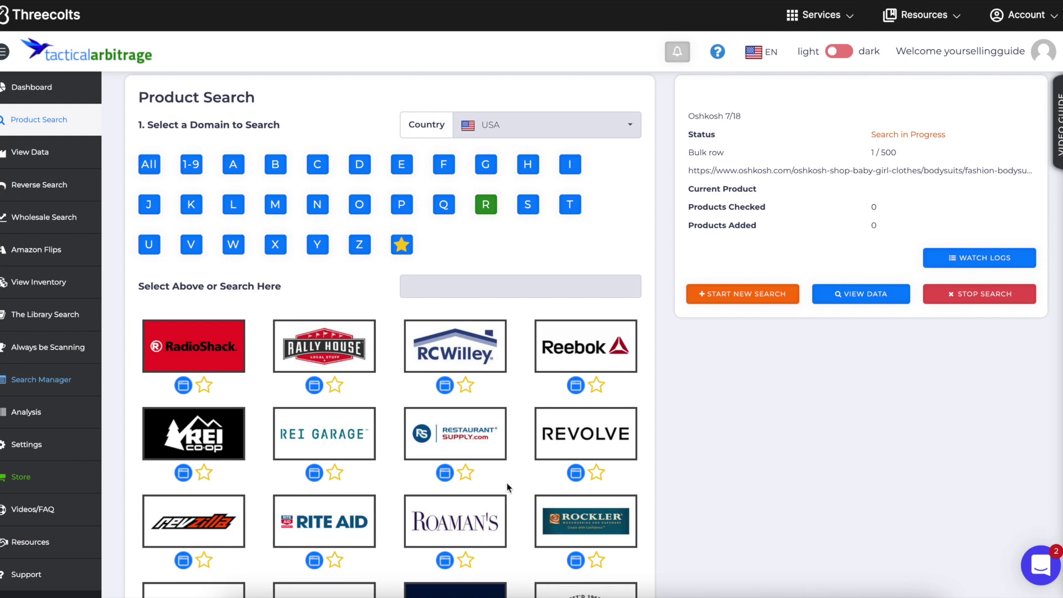
scroll(507, 483, "down", 2)
scroll(720, 387, "up", 4)
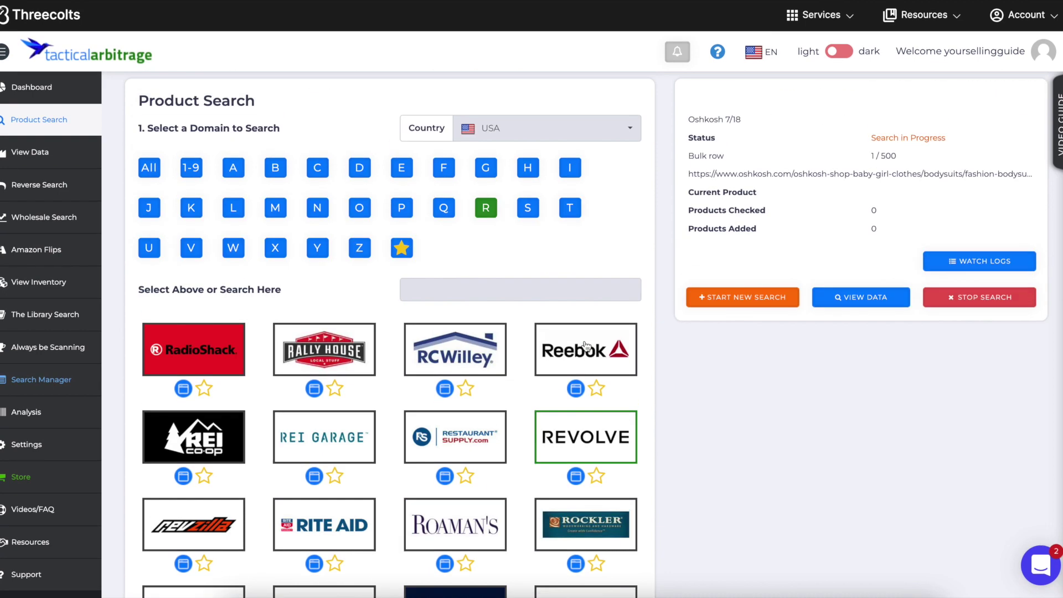
left_click(774, 405)
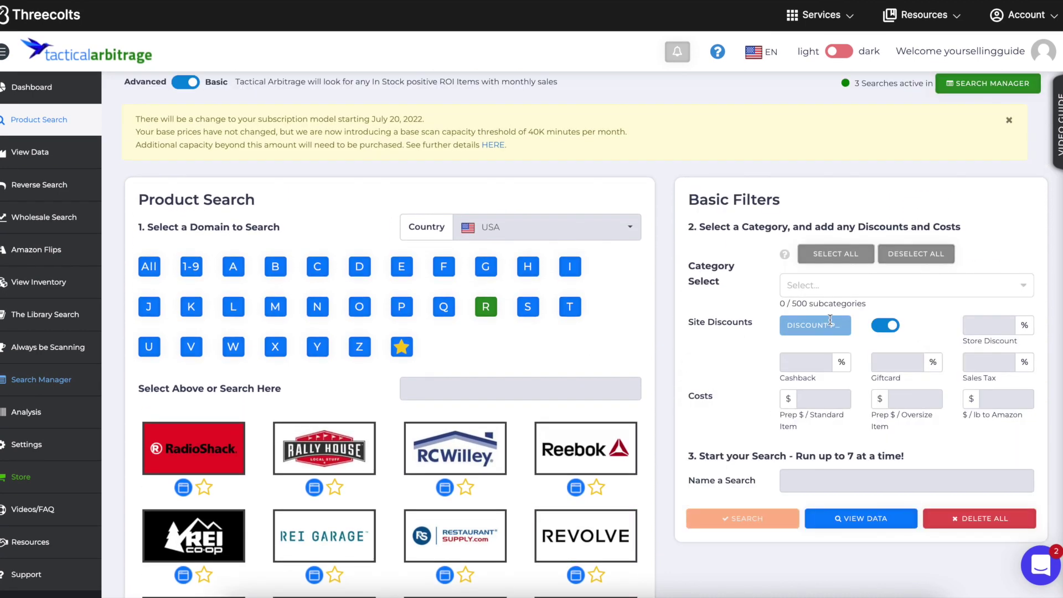
left_click(811, 483)
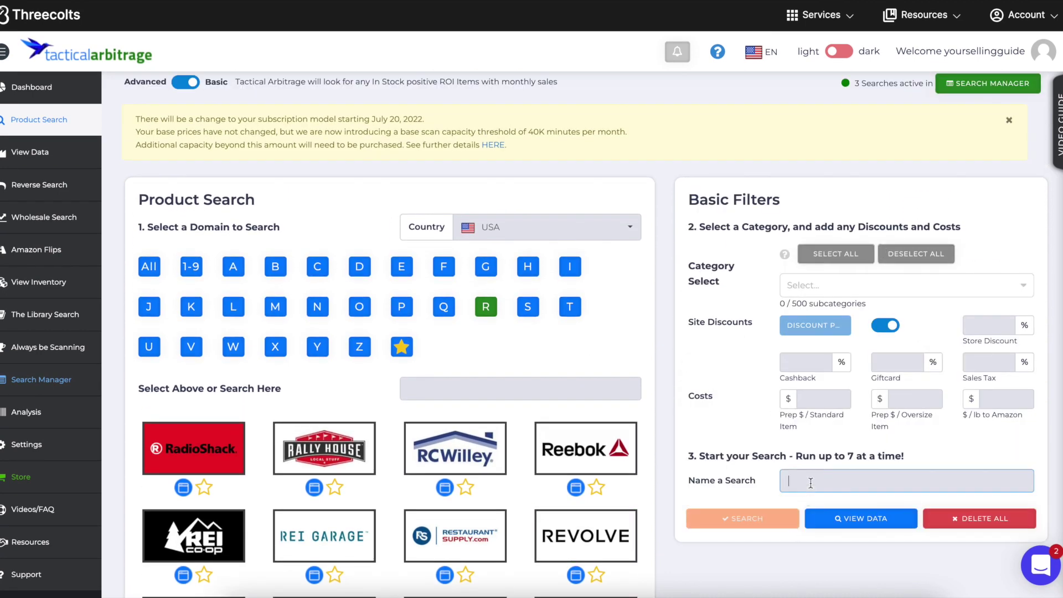
type("R")
left_click(637, 535)
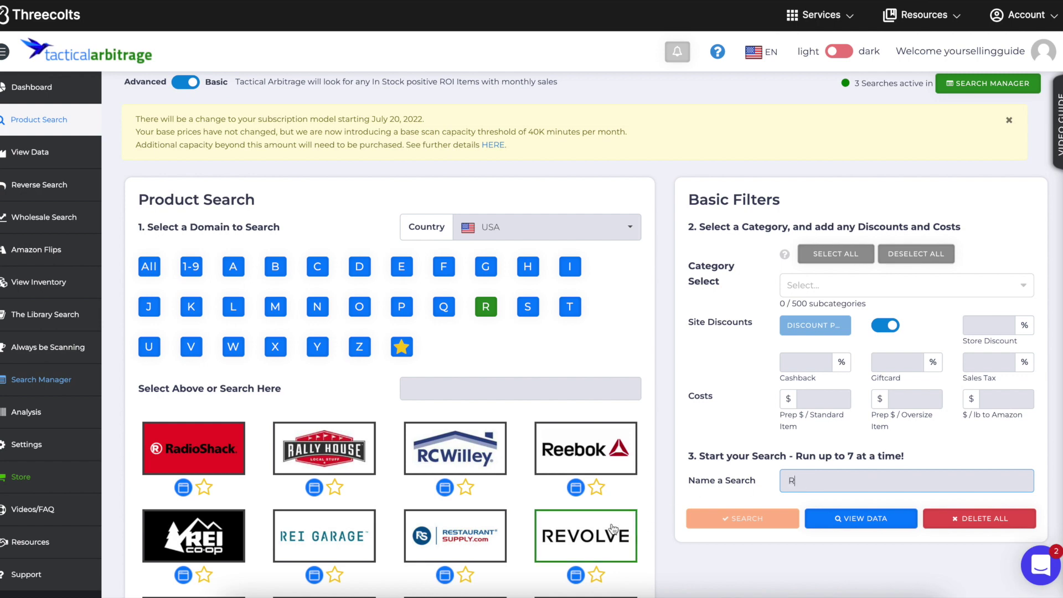
Step: Name the search "Revolve 7/18" and start it
left_click(817, 520)
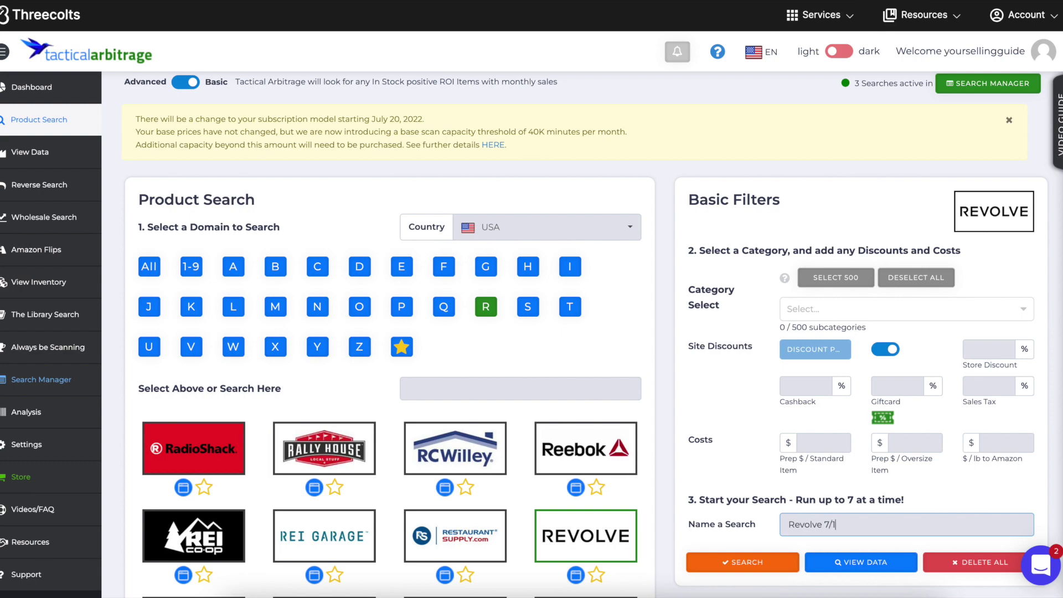
type("Revolve 7/18")
scroll(720, 499, "down", 3)
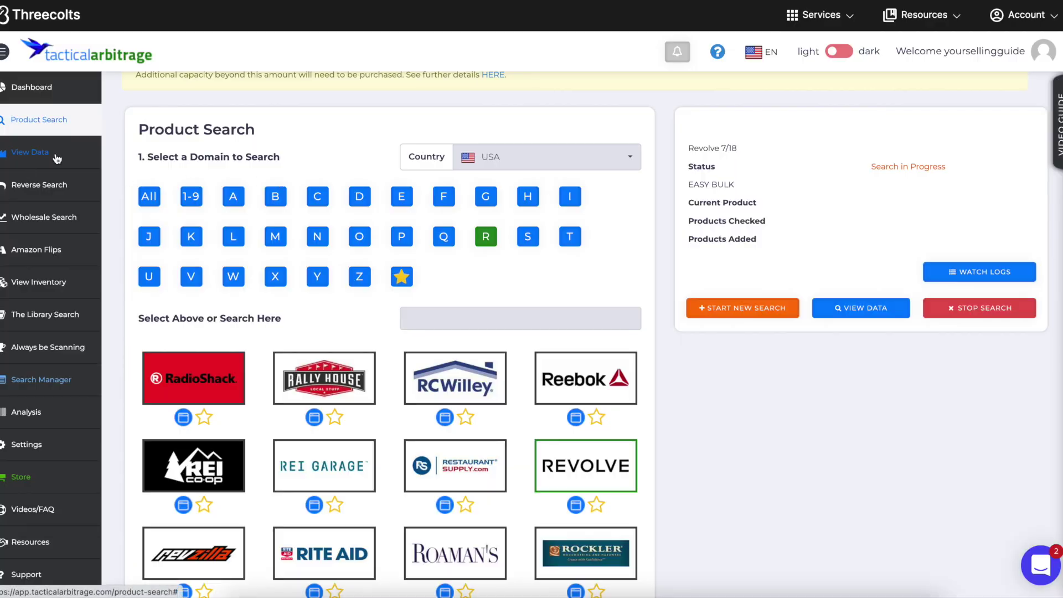
Step: Open the View Data page of search results and dismiss the subscription change notice
left_click(57, 159)
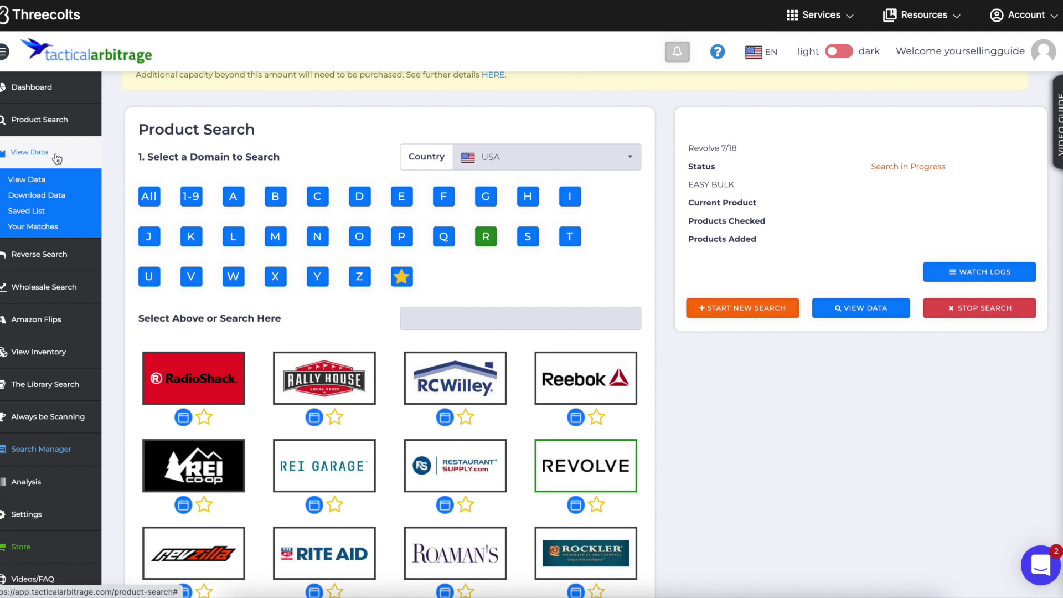
left_click(28, 184)
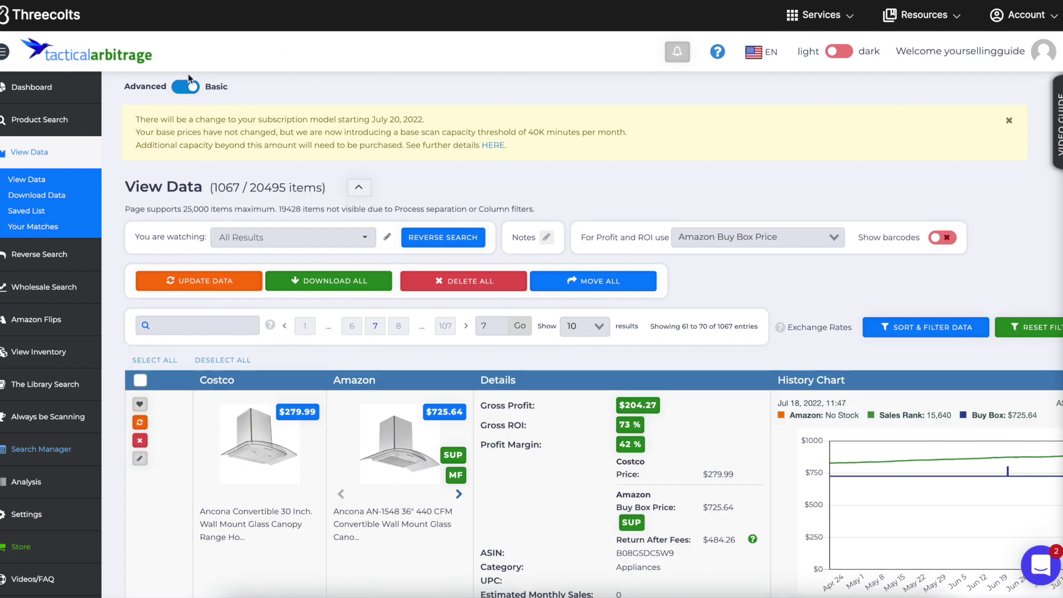
left_click(1010, 120)
Step: Examine the results table's columns in the Advanced view, and return to the Basic view
left_click(187, 84)
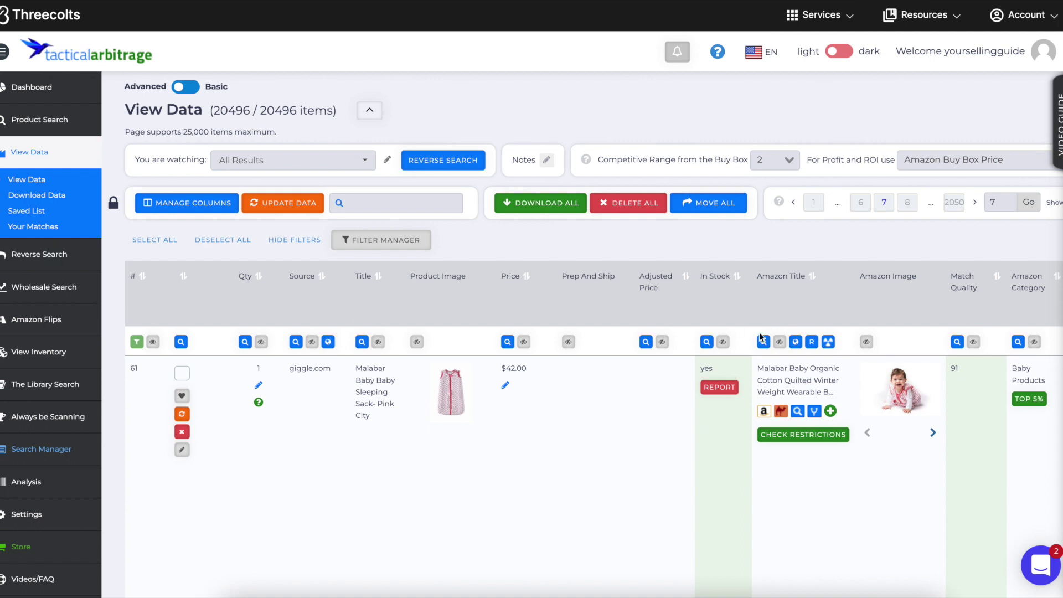
scroll(580, 477, "right", 5)
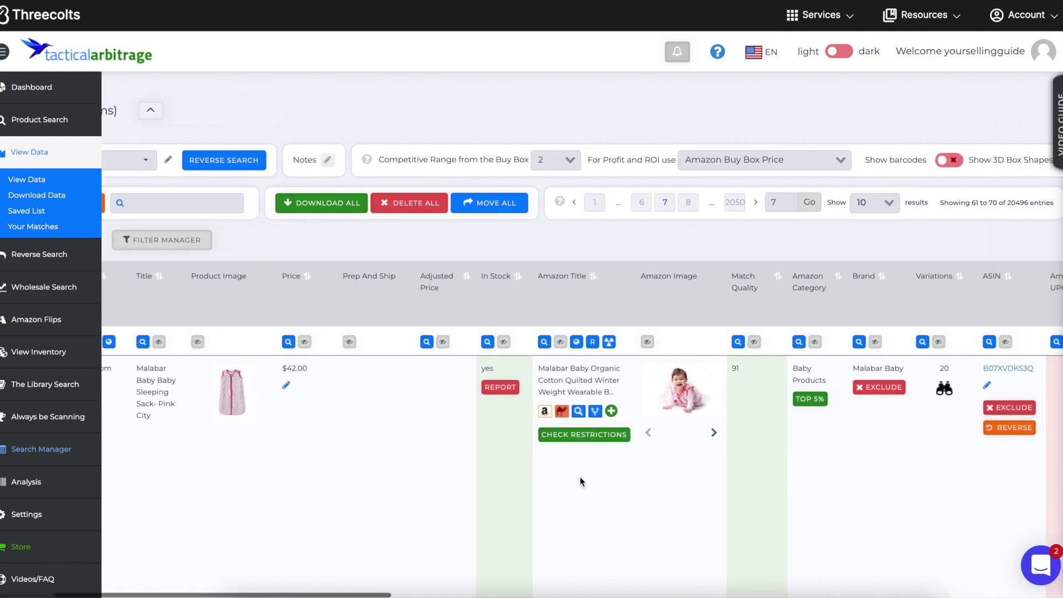
scroll(580, 477, "left", 1)
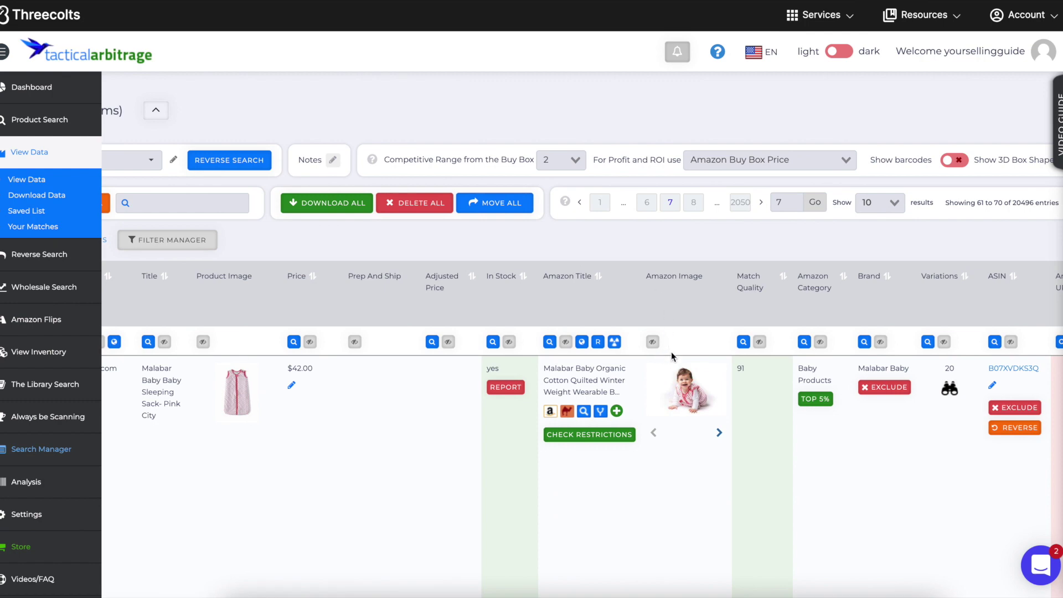
scroll(673, 356, "right", 3)
scroll(926, 565, "left", 8)
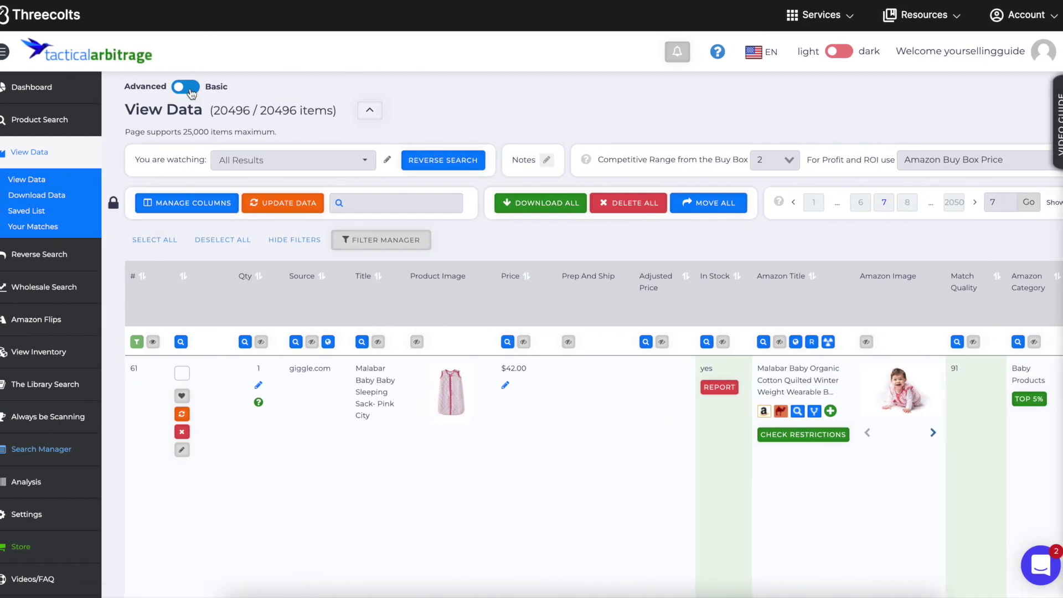
left_click(186, 88)
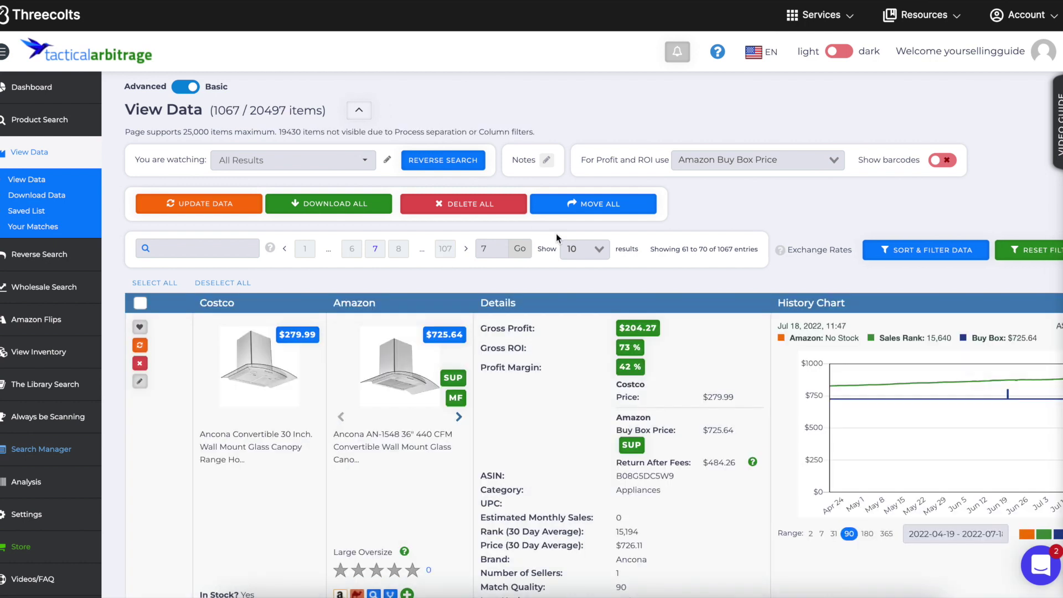
Step: Limit the displayed results to the "Costway 7/17" search
left_click(345, 162)
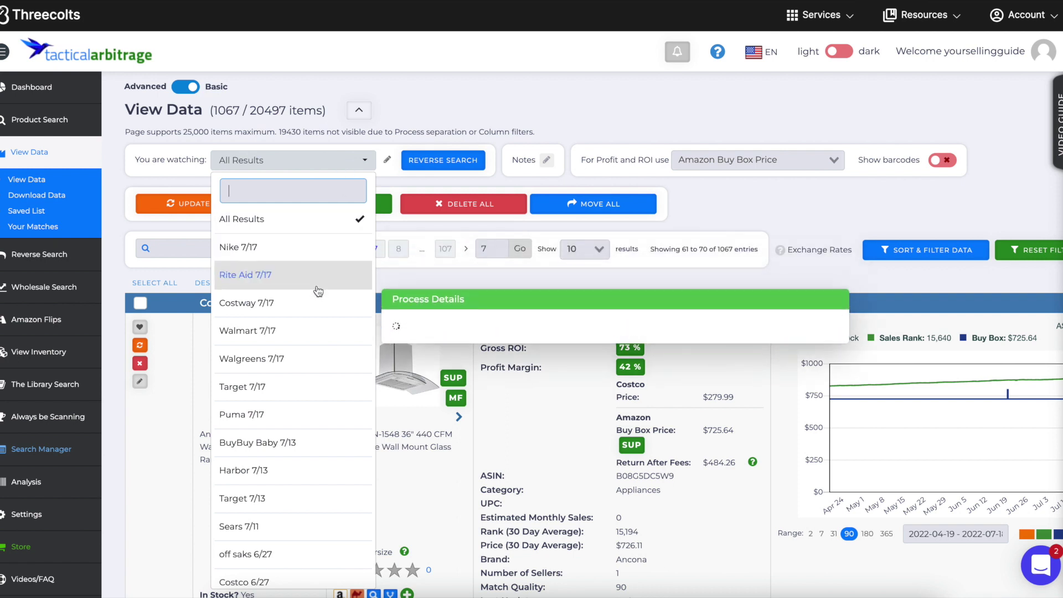
mouse_move(313, 307)
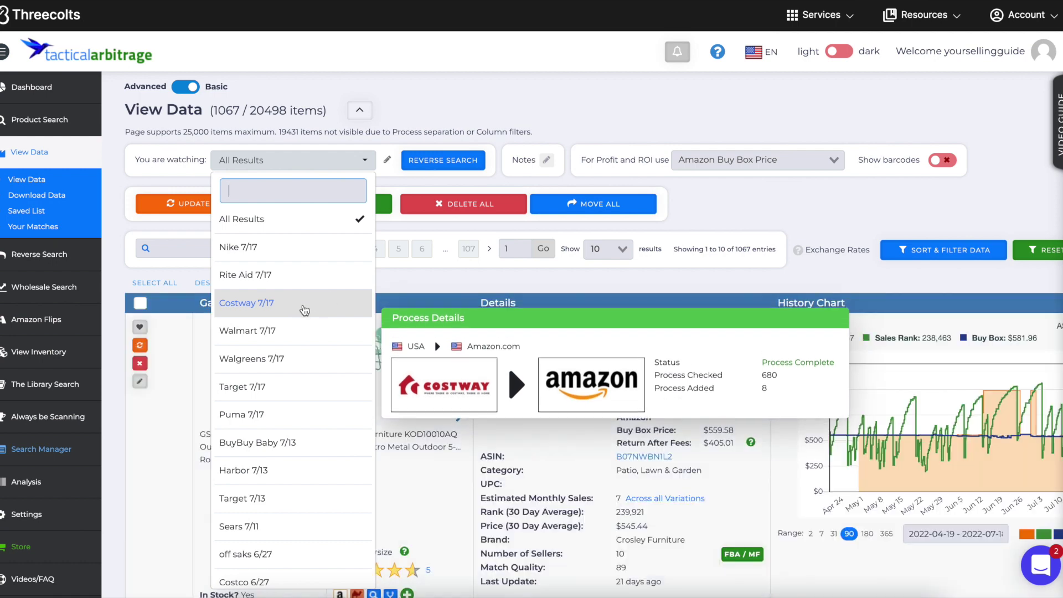
left_click(305, 311)
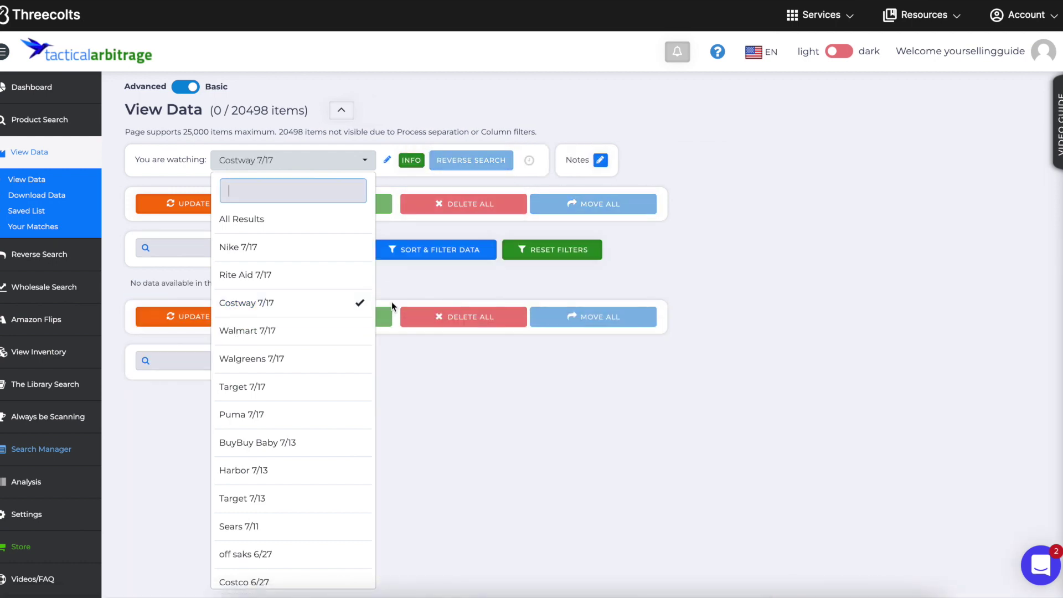
left_click(674, 147)
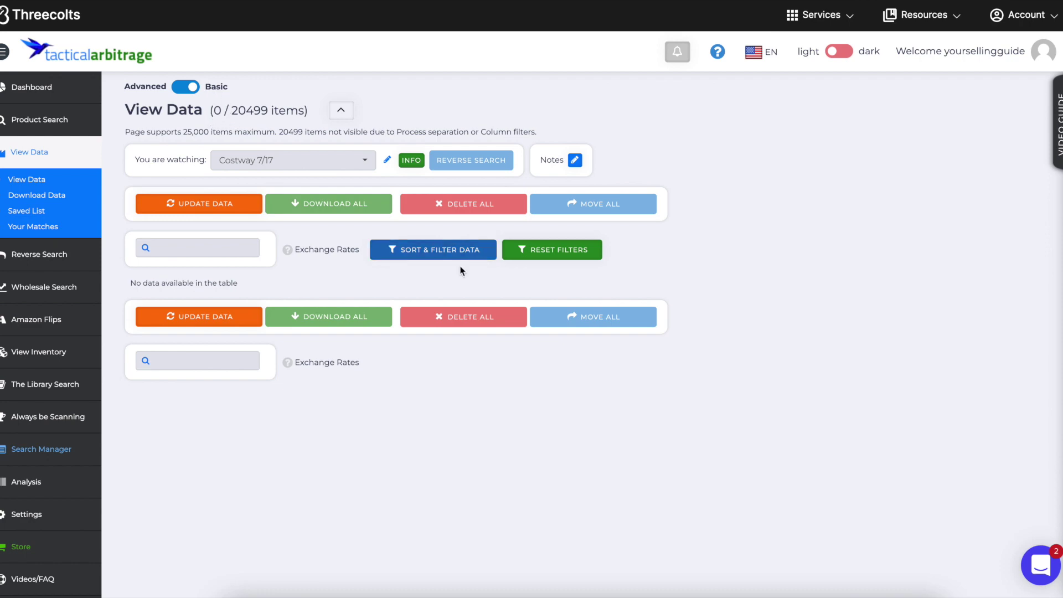
Step: Open the sort and filter settings and check the Buy Box and Amazon Category options
left_click(442, 252)
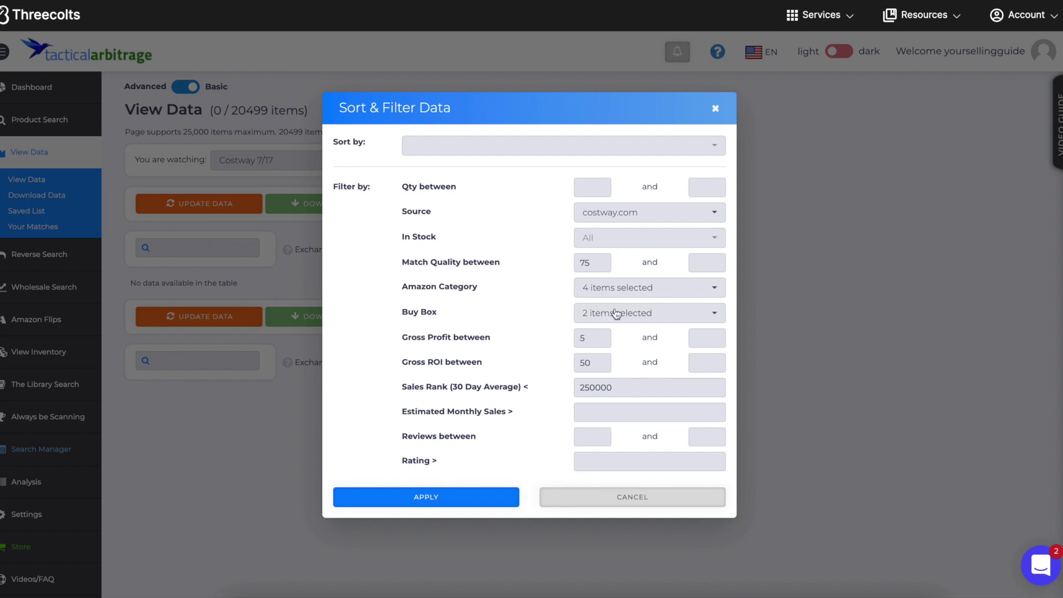
left_click(652, 315)
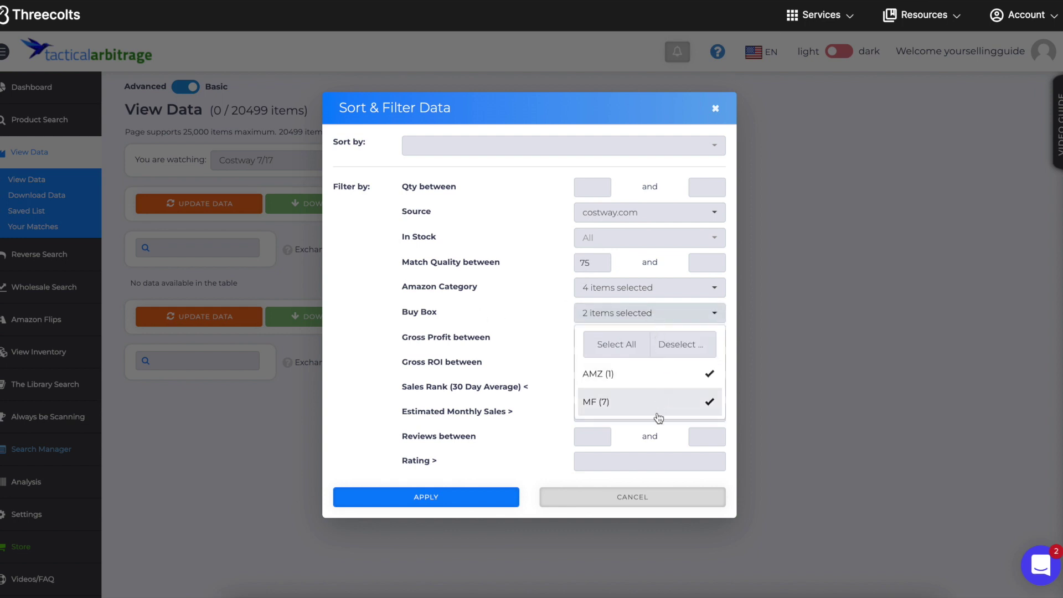
left_click(526, 280)
left_click(629, 288)
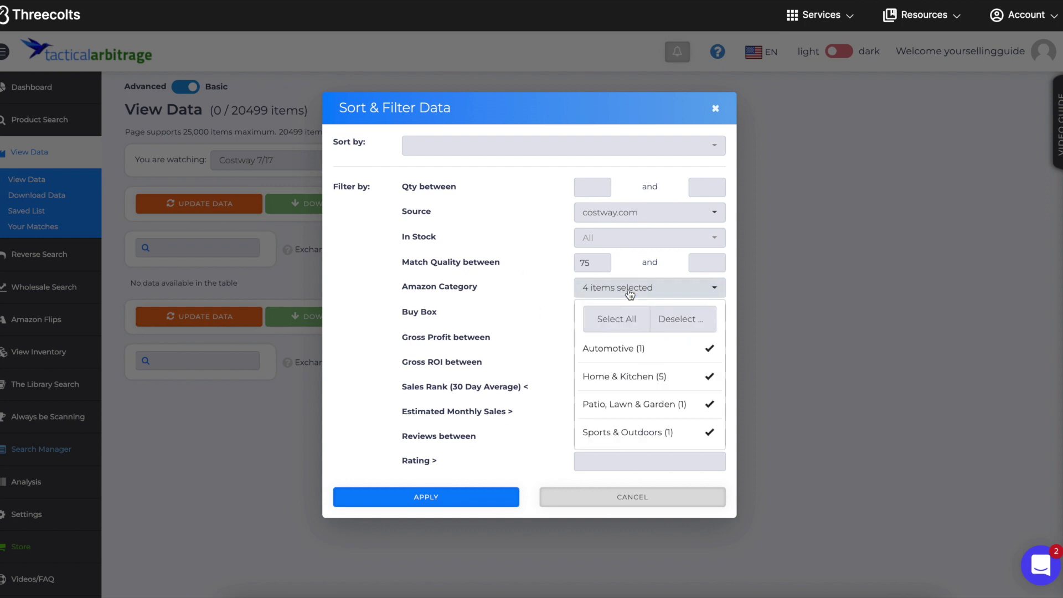
left_click(540, 273)
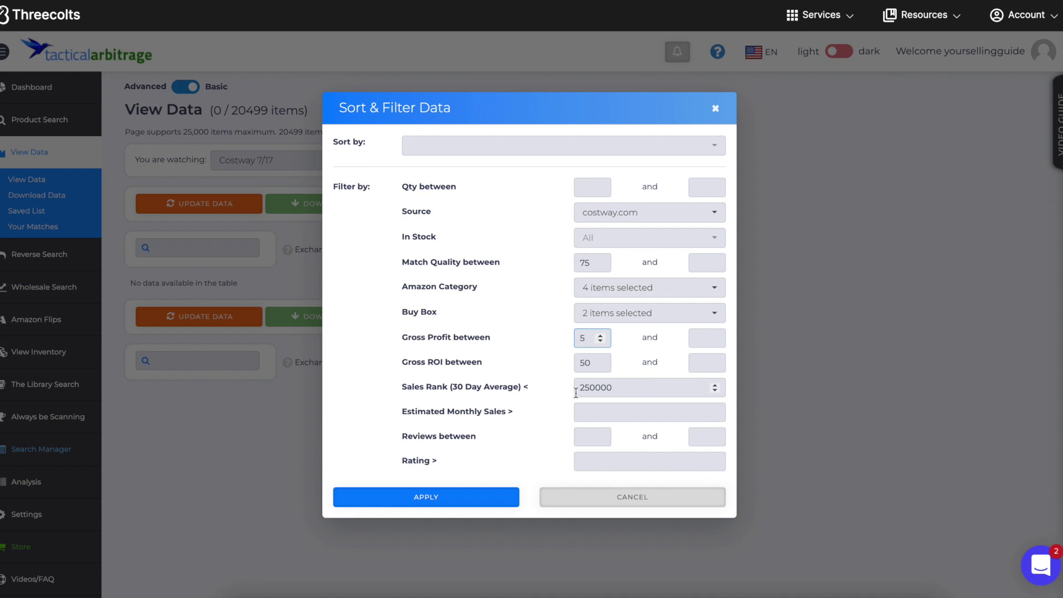
Step: Clear the 30-day average sales rank limit in the filter settings
left_click(638, 386)
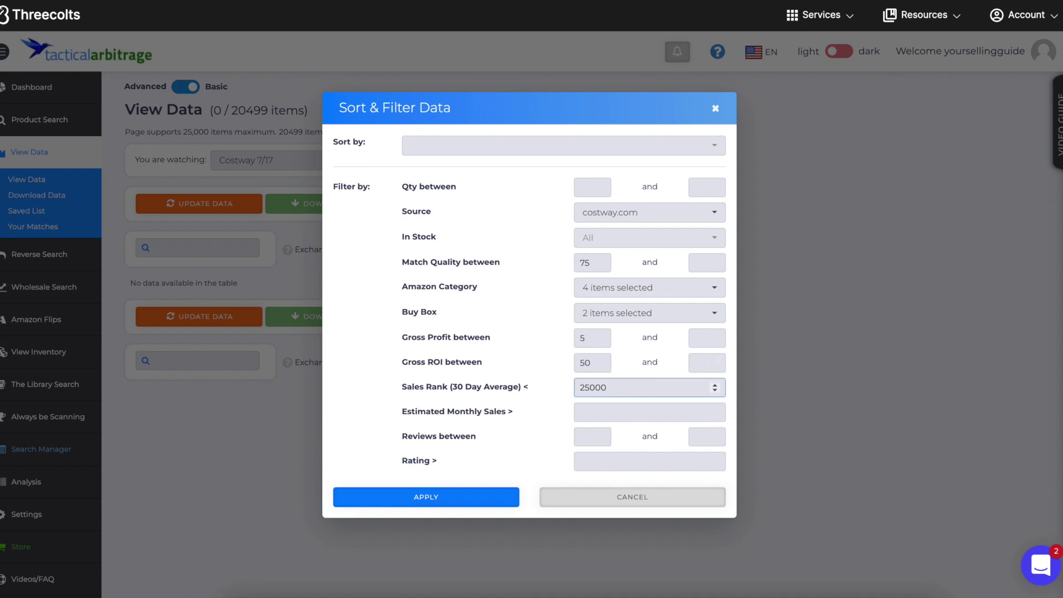
key("BackSpace")
key("BackSpace")
key("BackSpace")
key("BackSpace")
left_click(437, 436)
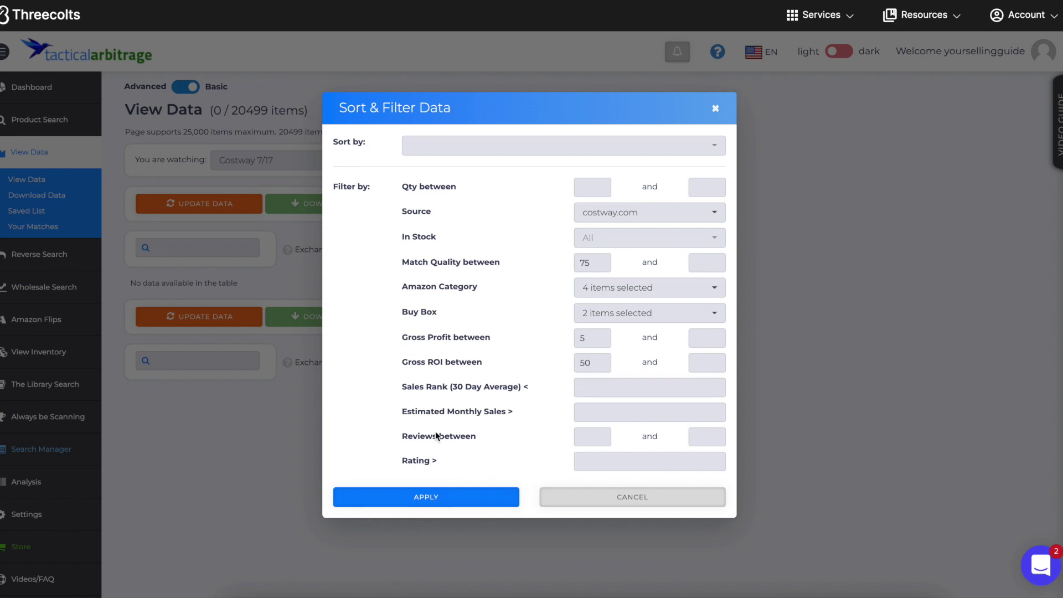
Step: Apply the Costway filter settings and review the details of the matching product
left_click(440, 503)
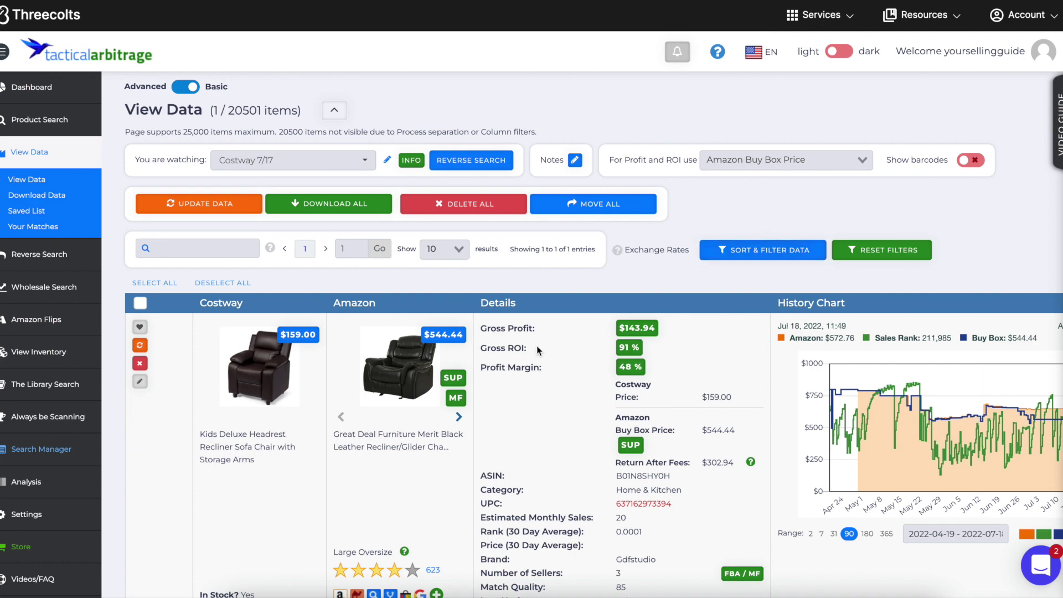
scroll(640, 489, "down", 3)
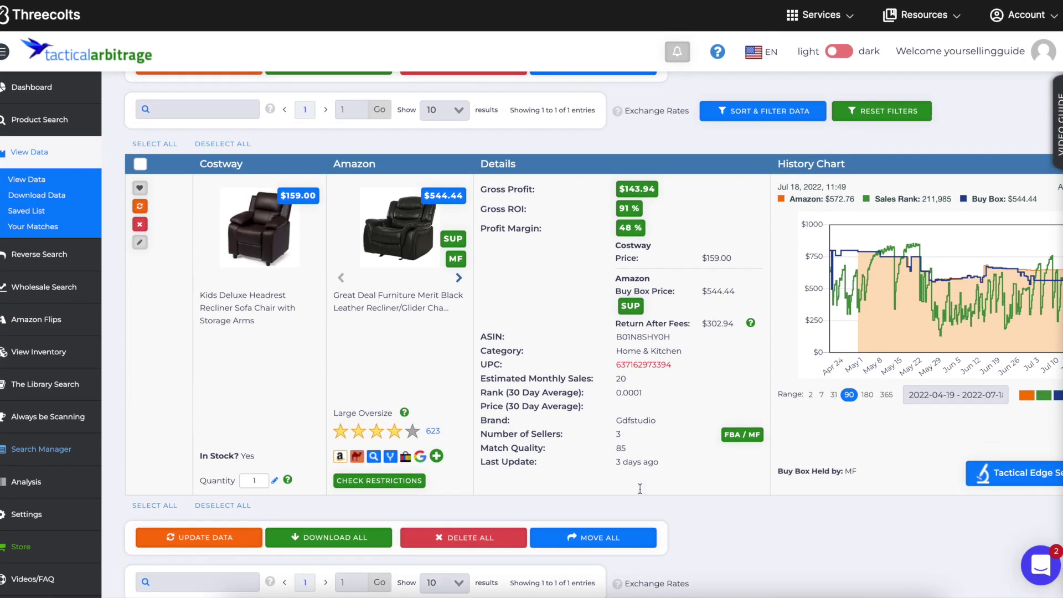
scroll(640, 489, "up", 3)
Step: Reset the filters and review the profit, ROI and sales rank details of the Costway product matches
left_click(890, 224)
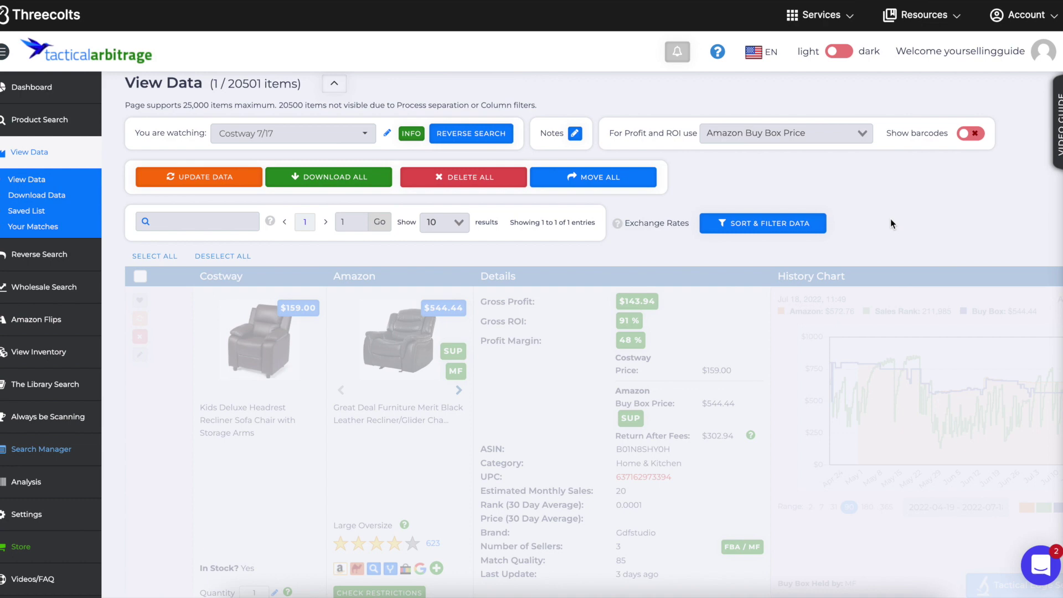
scroll(558, 523, "down", 10)
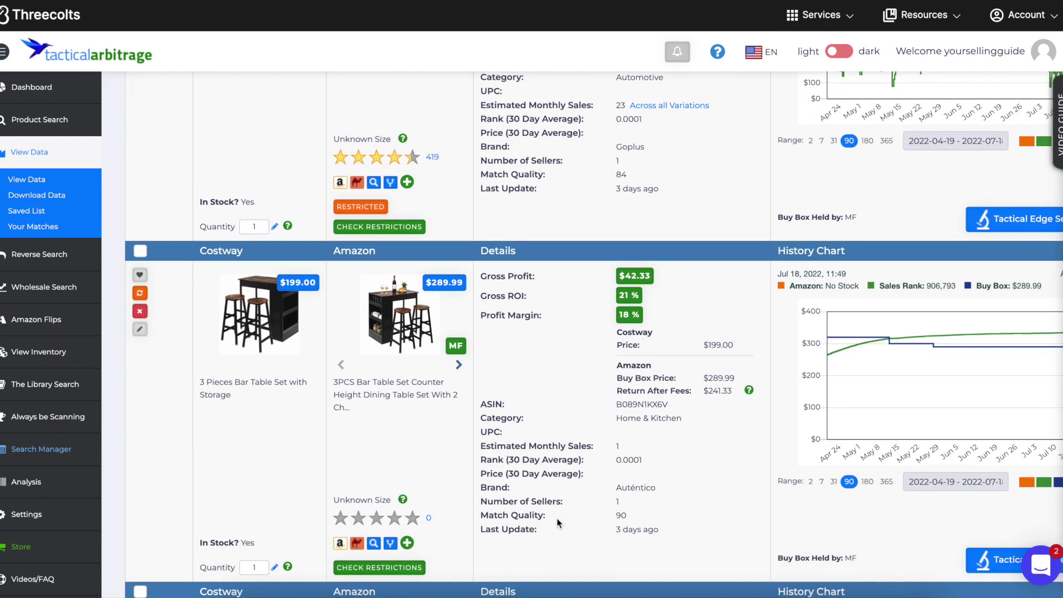
scroll(558, 523, "down", 1)
scroll(558, 522, "down", 9)
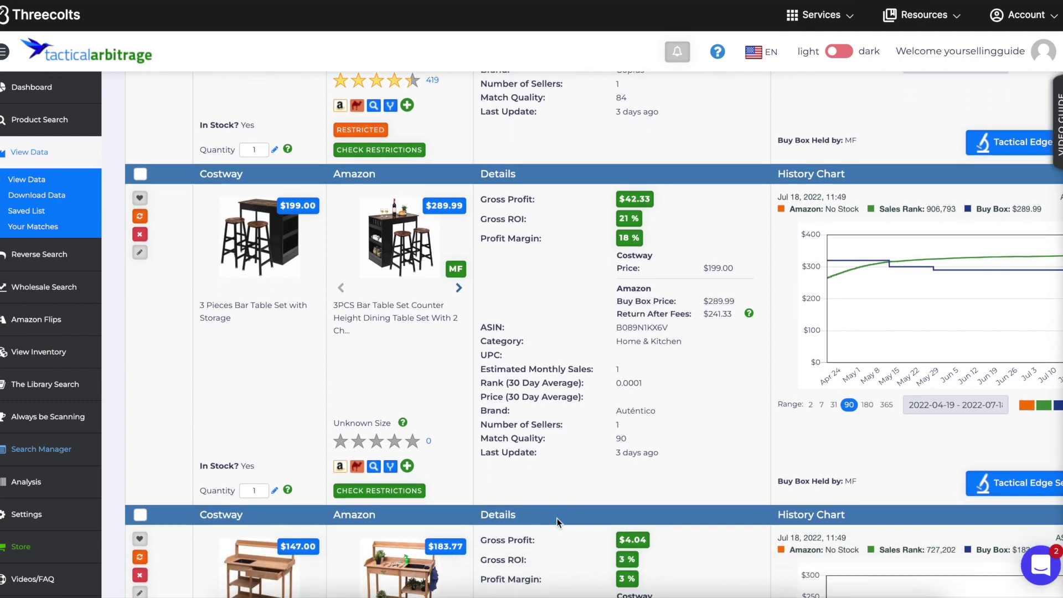
scroll(558, 522, "down", 1)
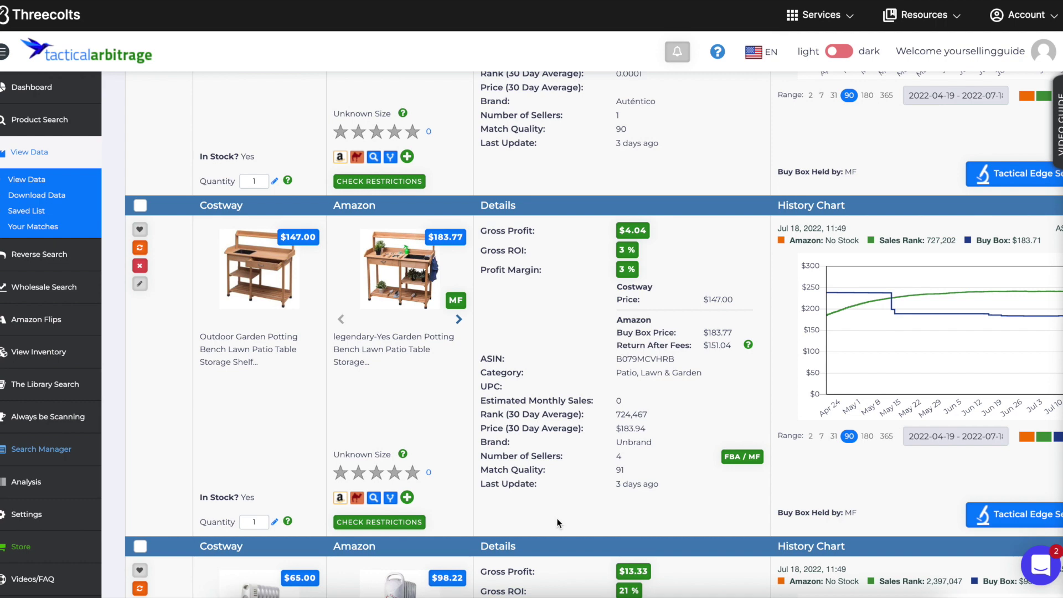
scroll(558, 523, "down", 2)
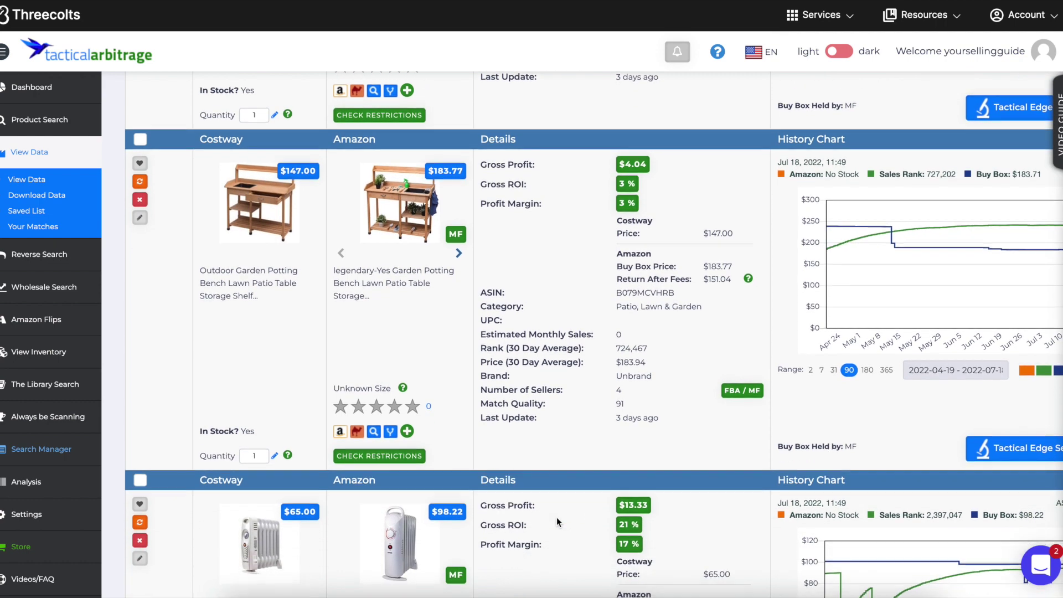
scroll(489, 365, "down", 10)
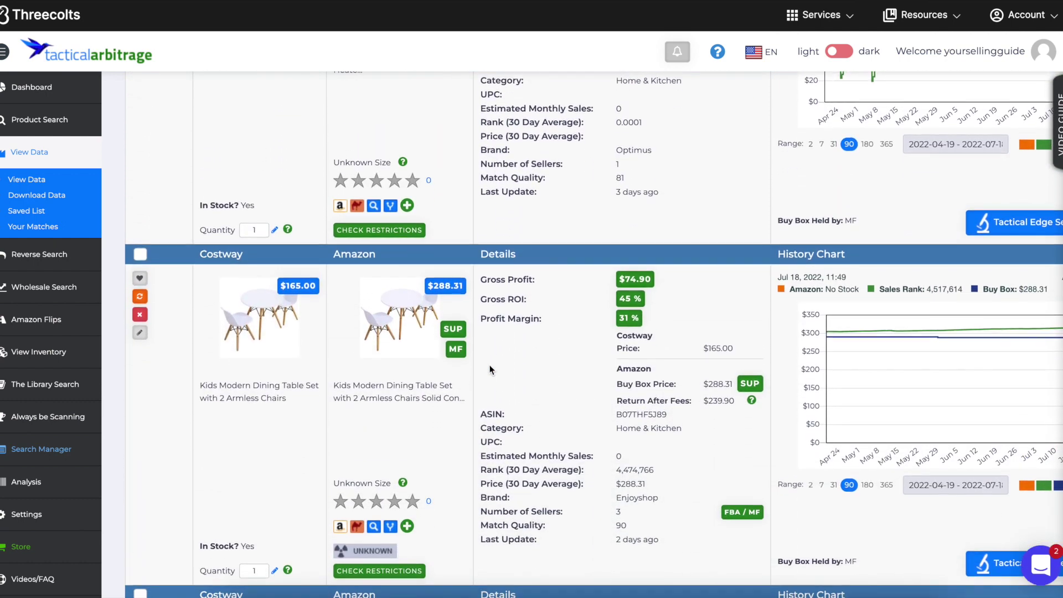
Step: Switch the displayed results from the Costway search to the "Walgreens 7/17" search
scroll(489, 364, "up", 10)
left_click(293, 160)
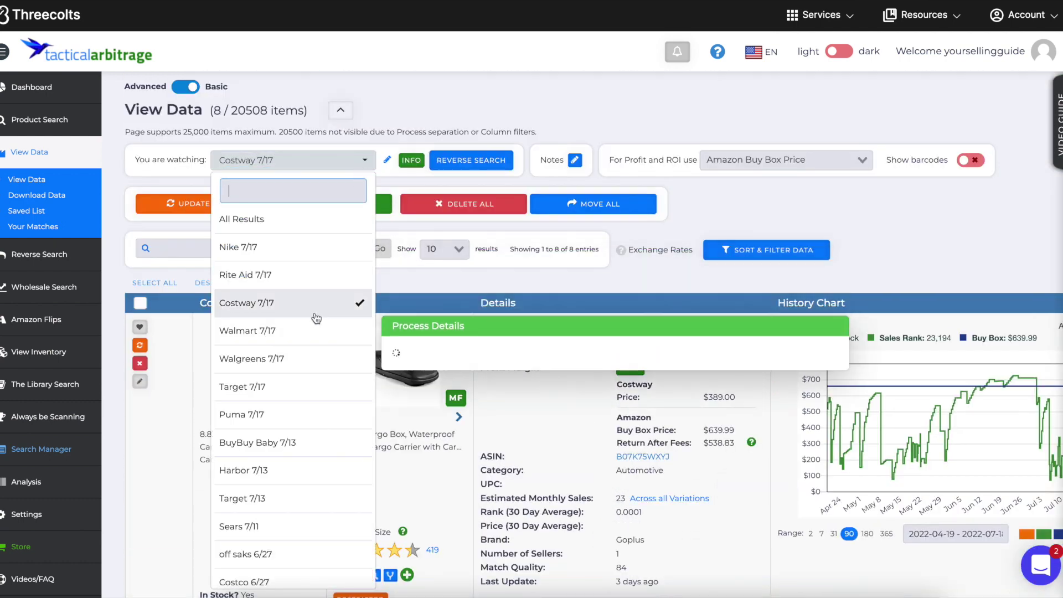
left_click(306, 363)
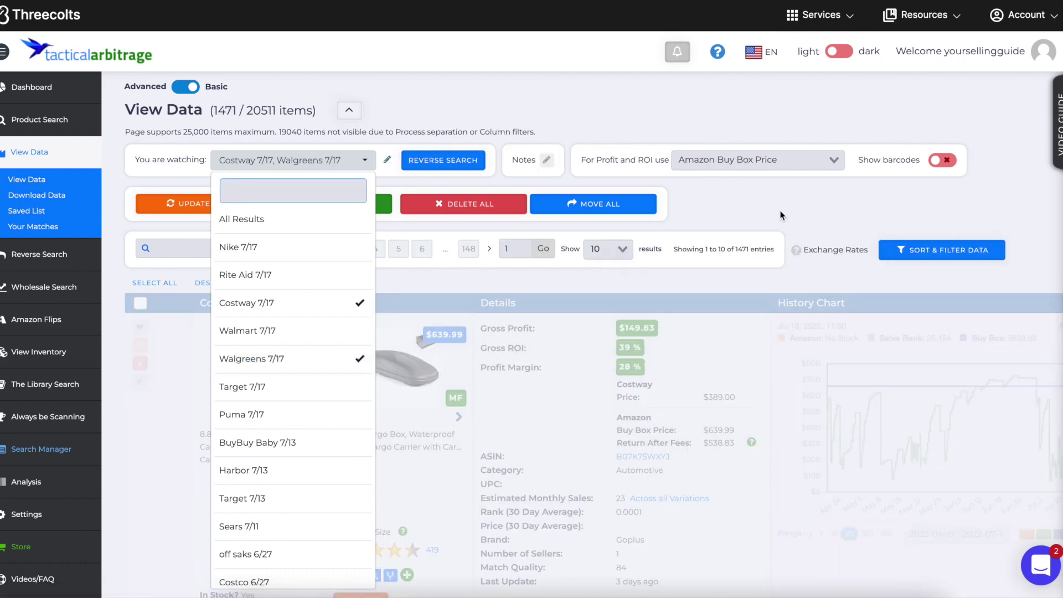
left_click(286, 314)
Step: In the sort and filter settings, exclude the No Data and AMZ options from the Buy Box filter
left_click(924, 254)
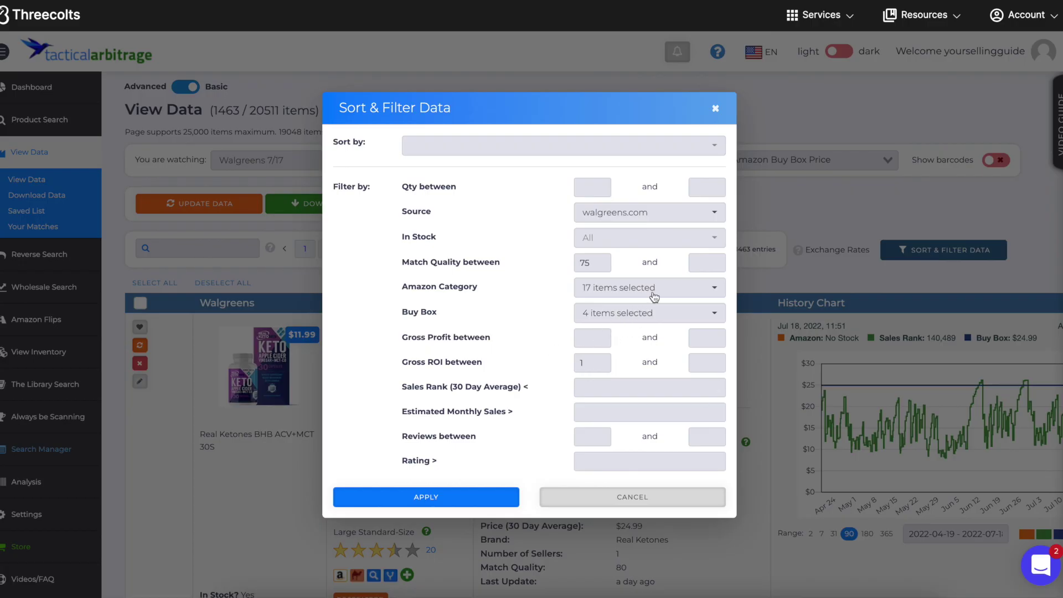
left_click(642, 320)
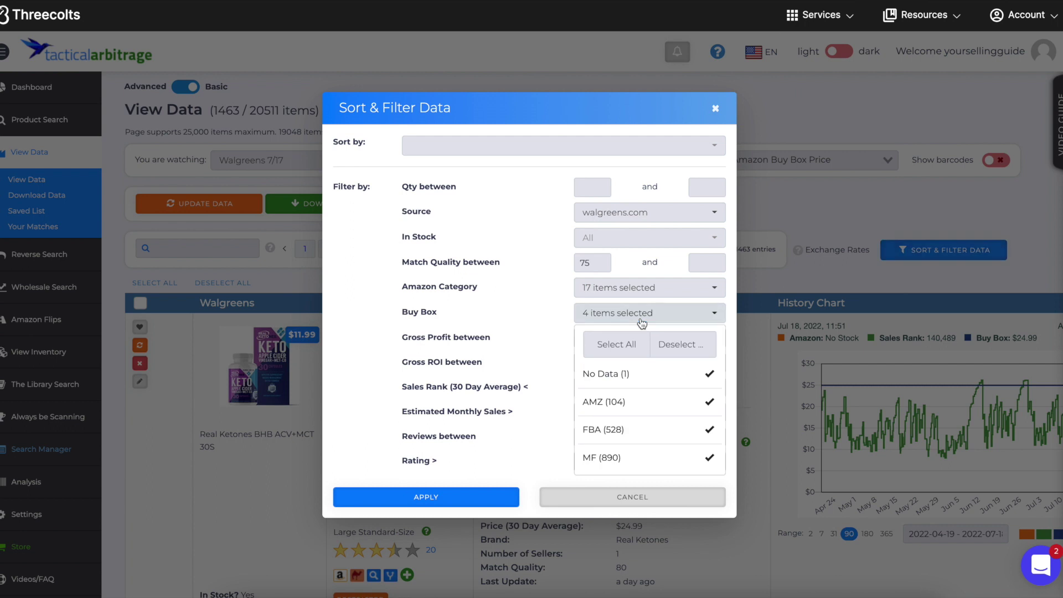
left_click(633, 378)
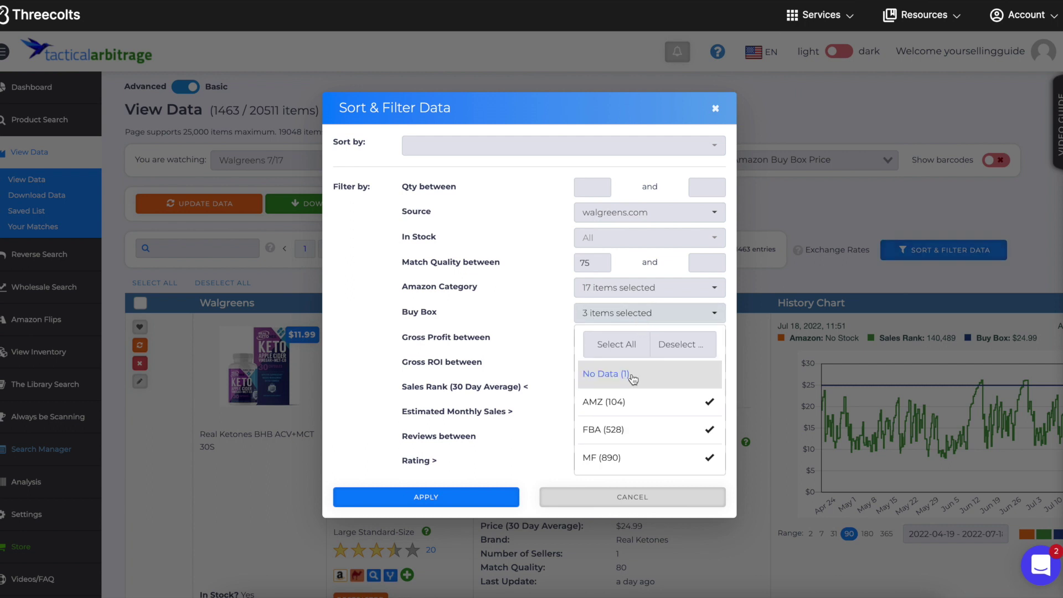
left_click(633, 402)
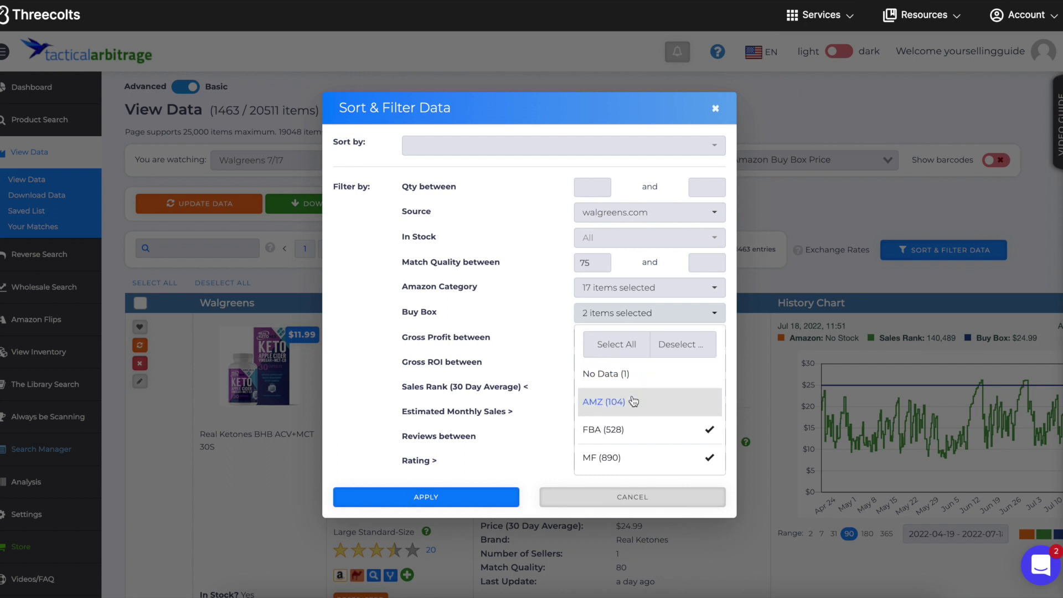
Step: Filter the Walgreens results by minimum gross profit 5, minimum gross ROI 50 and 30-day average sales rank below 250000
left_click(592, 338)
type("5")
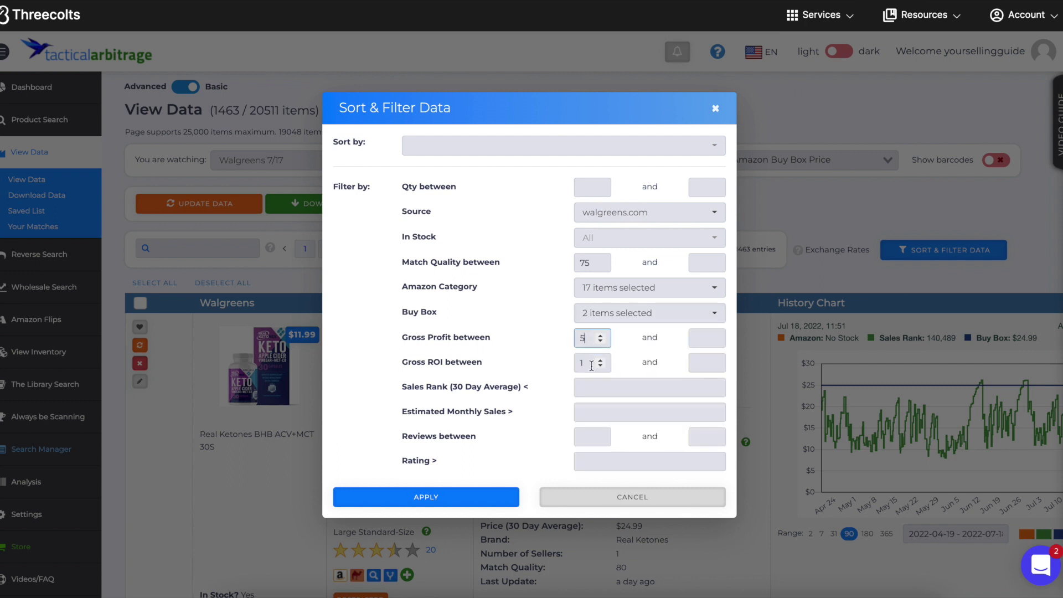
left_click(592, 364)
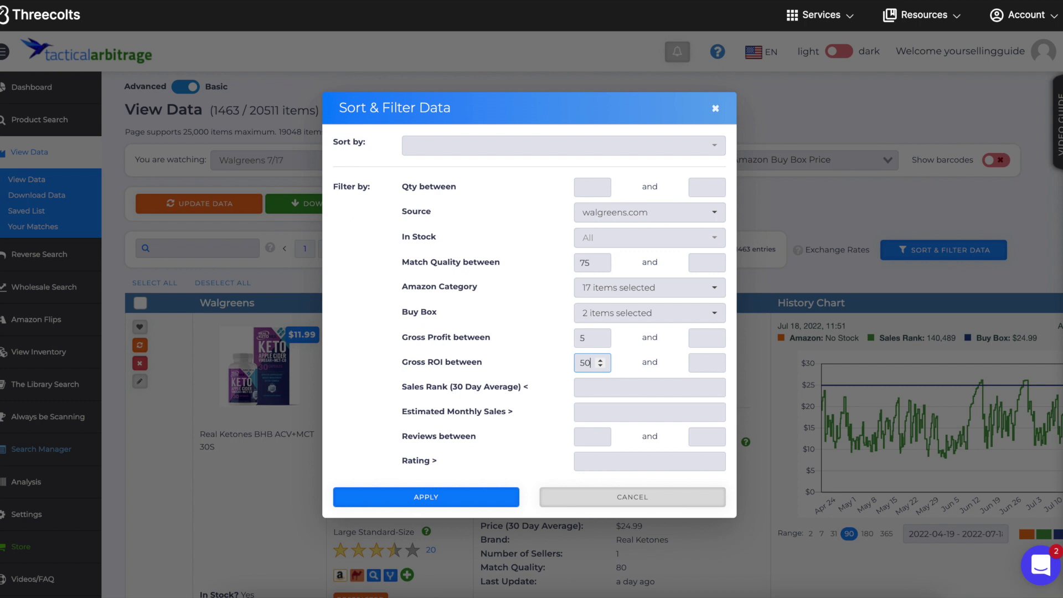
left_click(596, 388)
type("250000")
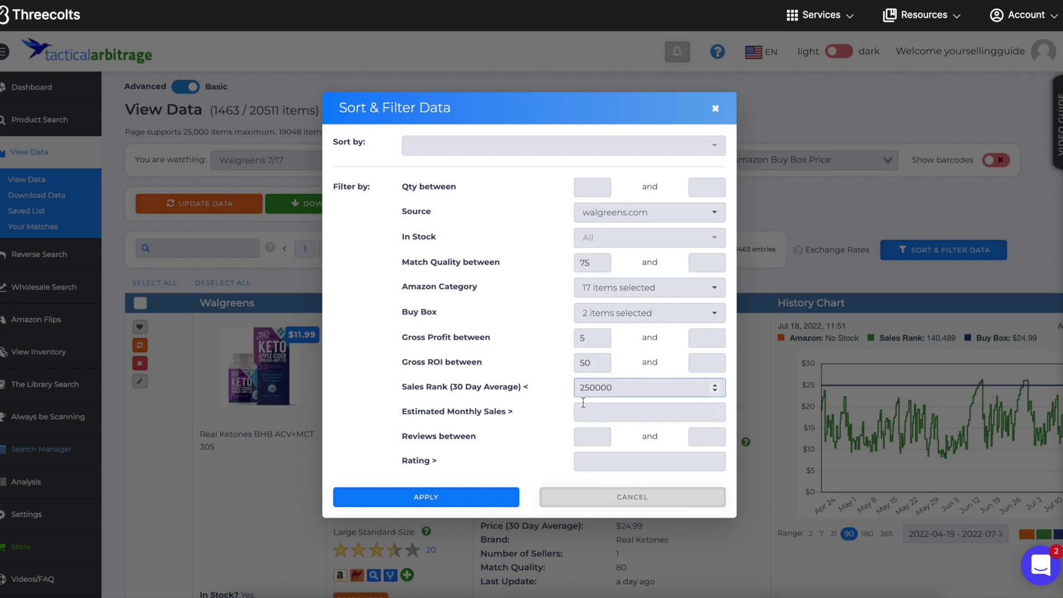
left_click(468, 507)
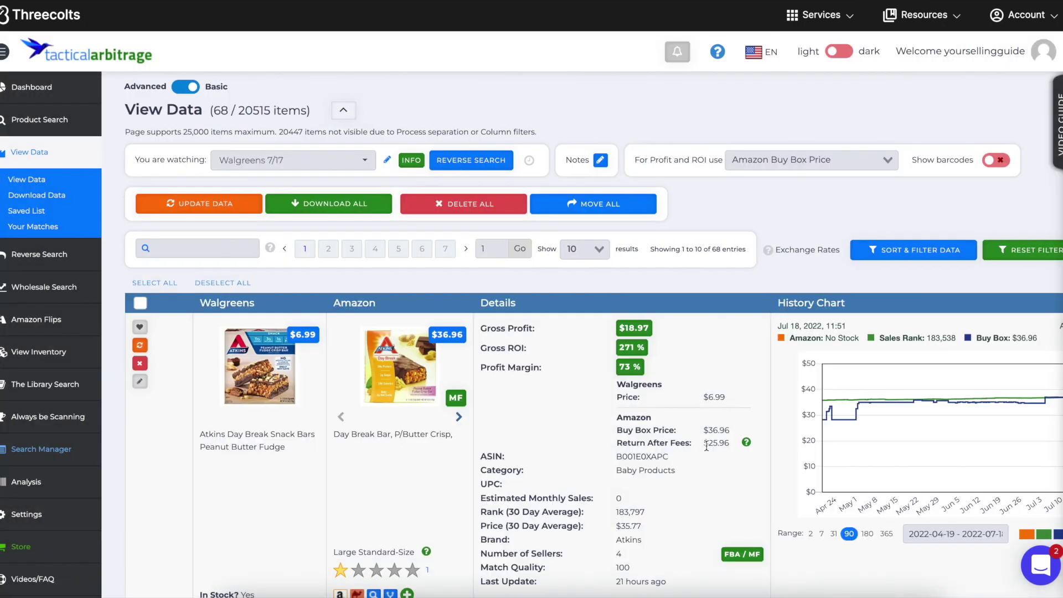
Step: Open the Amazon listing of the Atkins Day Break bar match and read its pack quantity, then return to the results
scroll(707, 446, "down", 3)
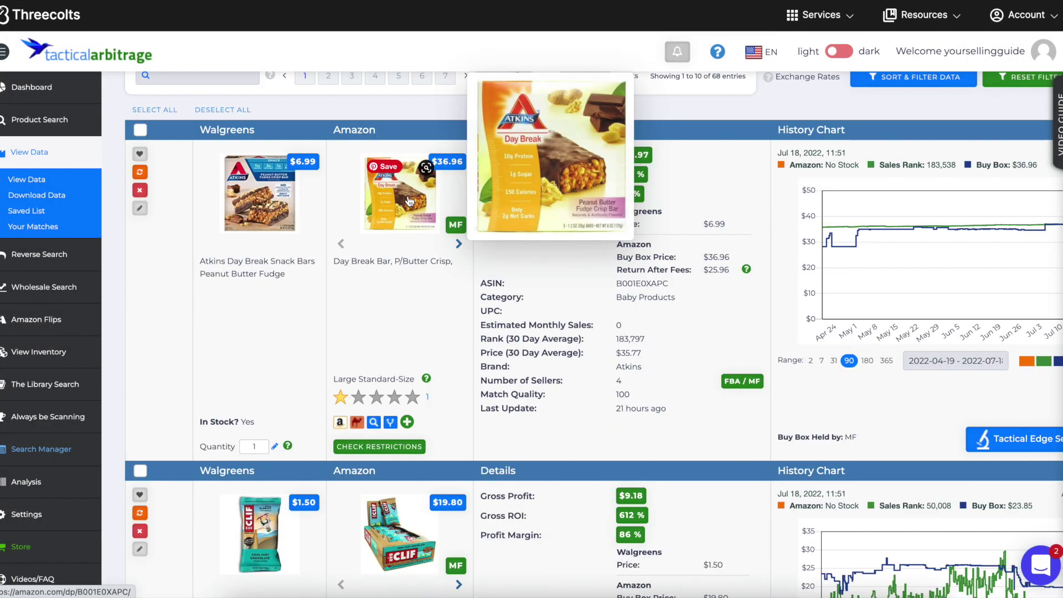
left_click(410, 201)
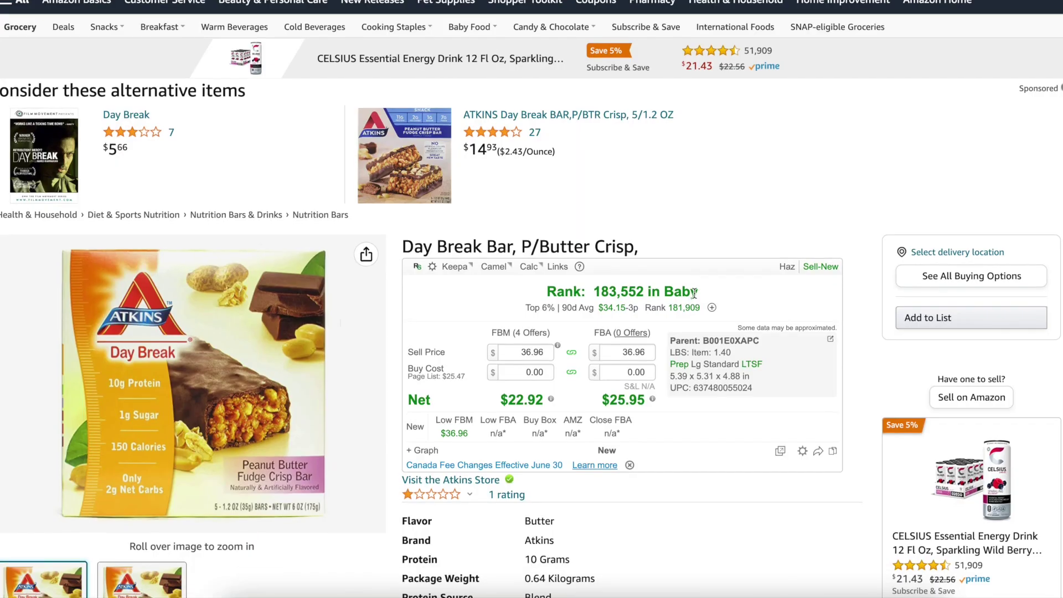
scroll(695, 298, "down", 2)
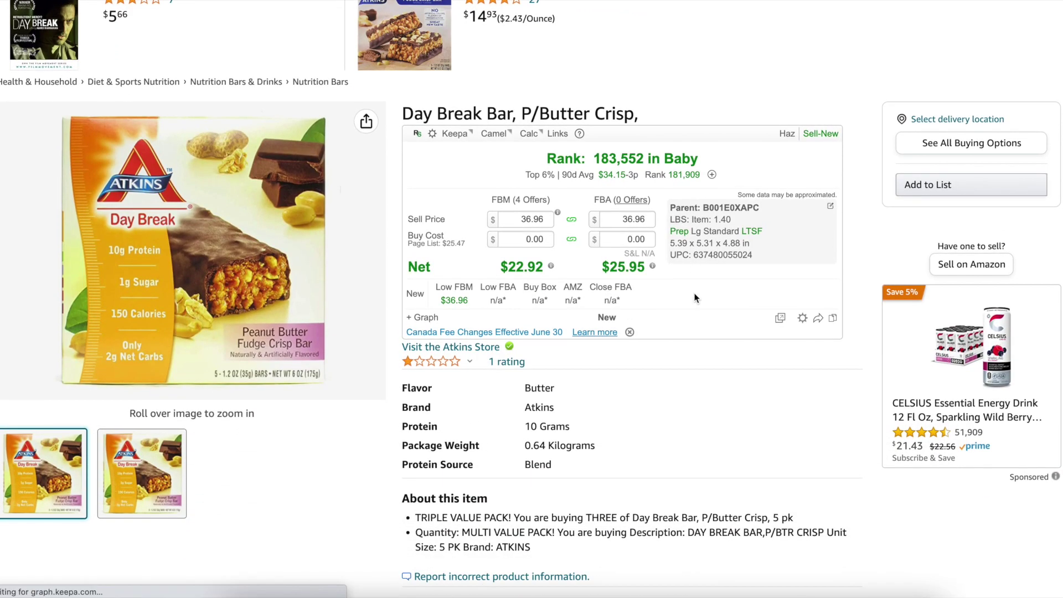
scroll(695, 297, "down", 1)
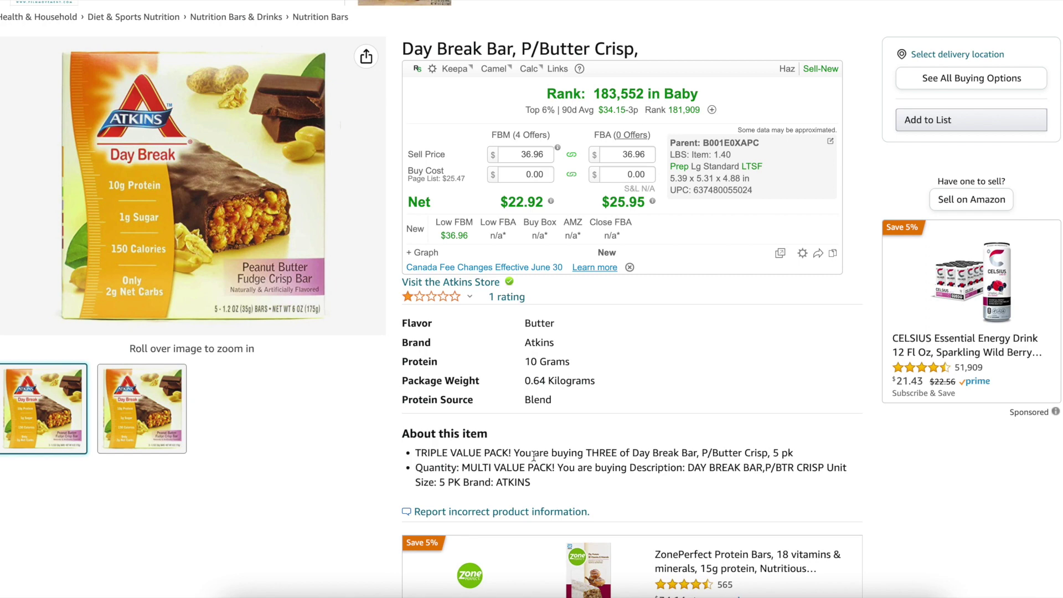
key("ctrl+w")
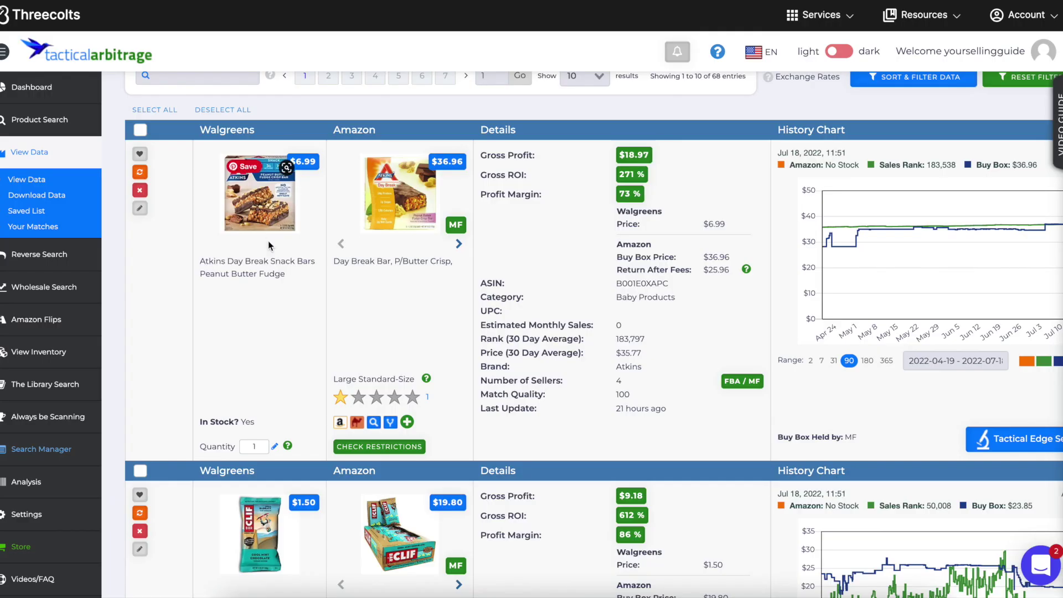
Step: Compare the bar's Walgreens product page with the Amazon listing, entering an FBA buy cost of 20.97 in the listing's calculator
left_click(270, 219)
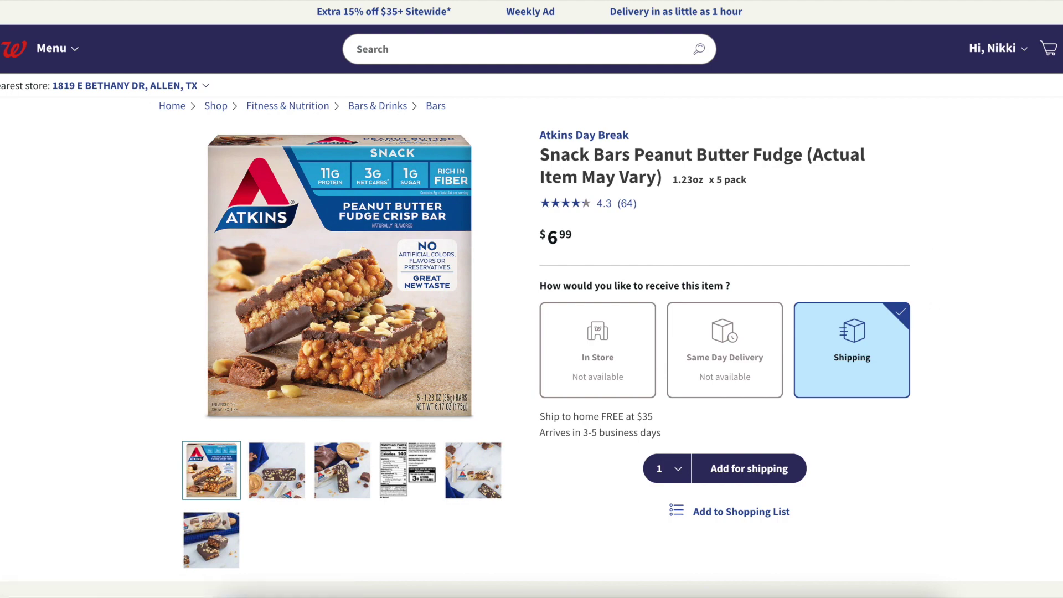
key("ctrl+w")
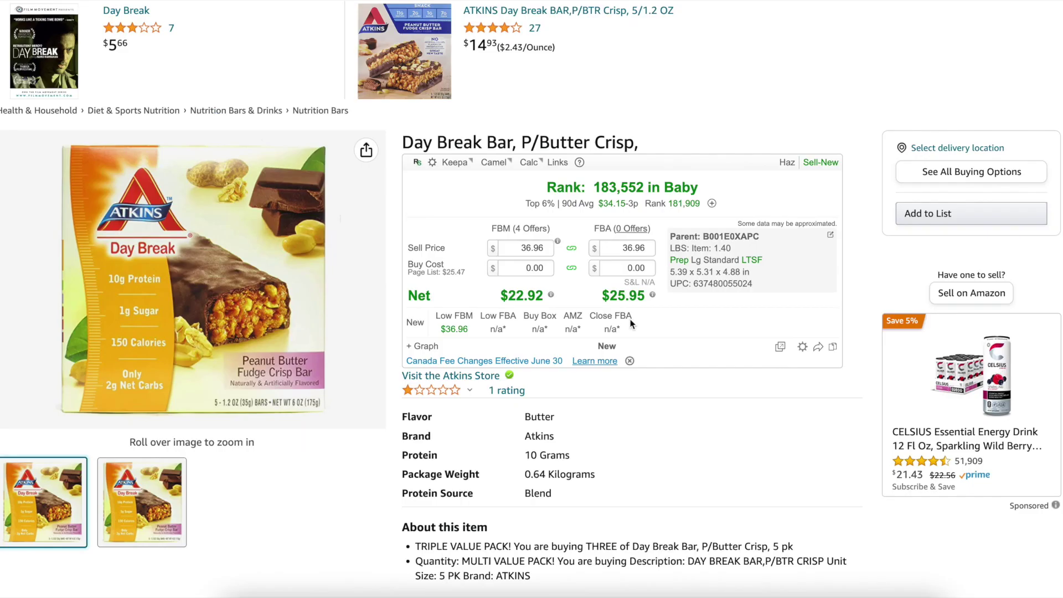
left_click(623, 267)
type("20.97")
key("ctrl+Tab")
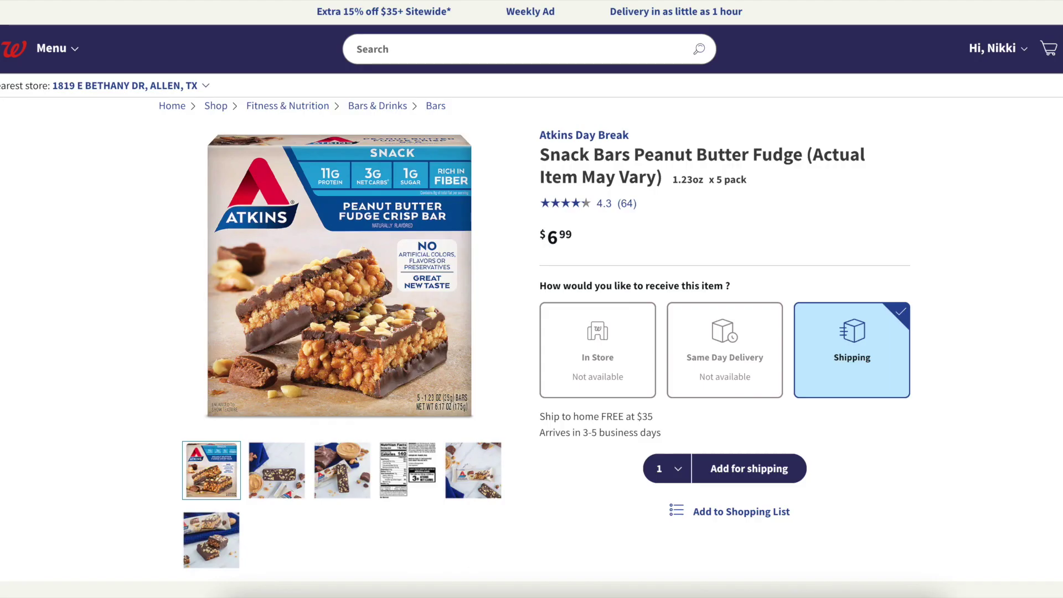
Step: Return to the Walgreens results and mark the Atkins Day Break product as a mismatch
key("ctrl+w")
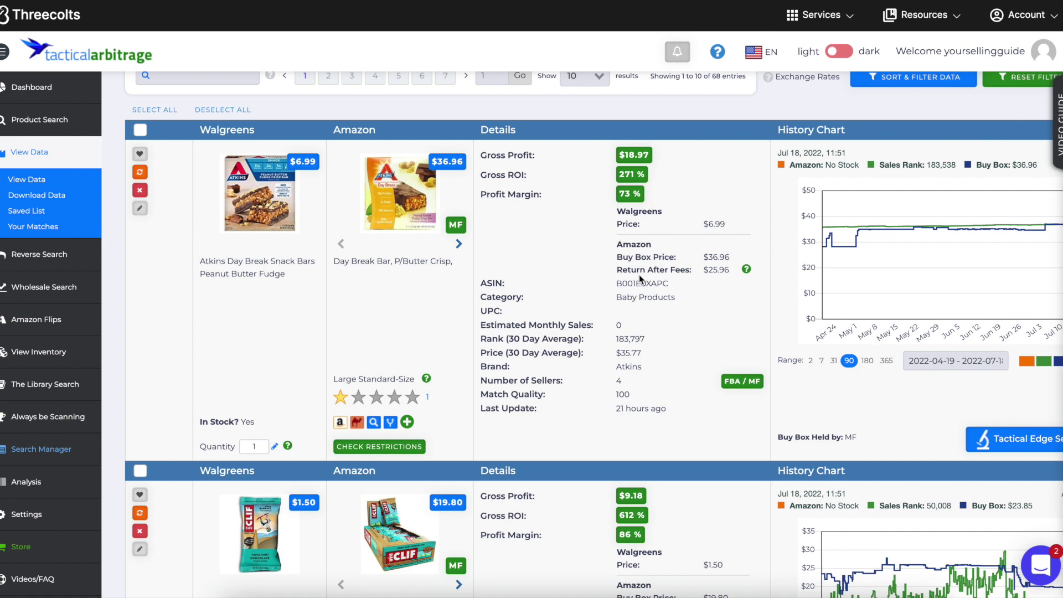
mouse_move(144, 197)
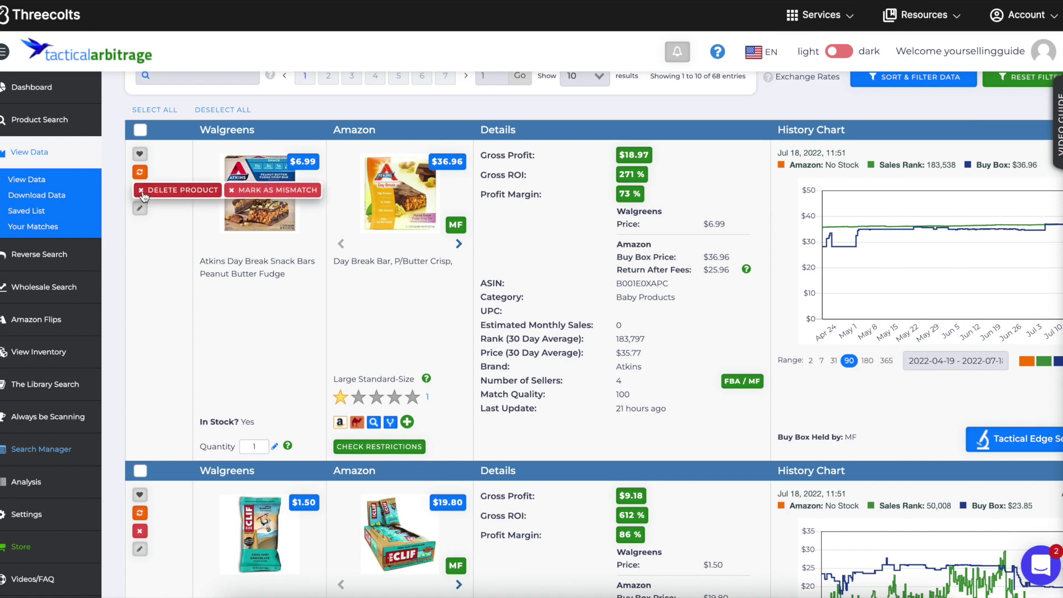
left_click(271, 190)
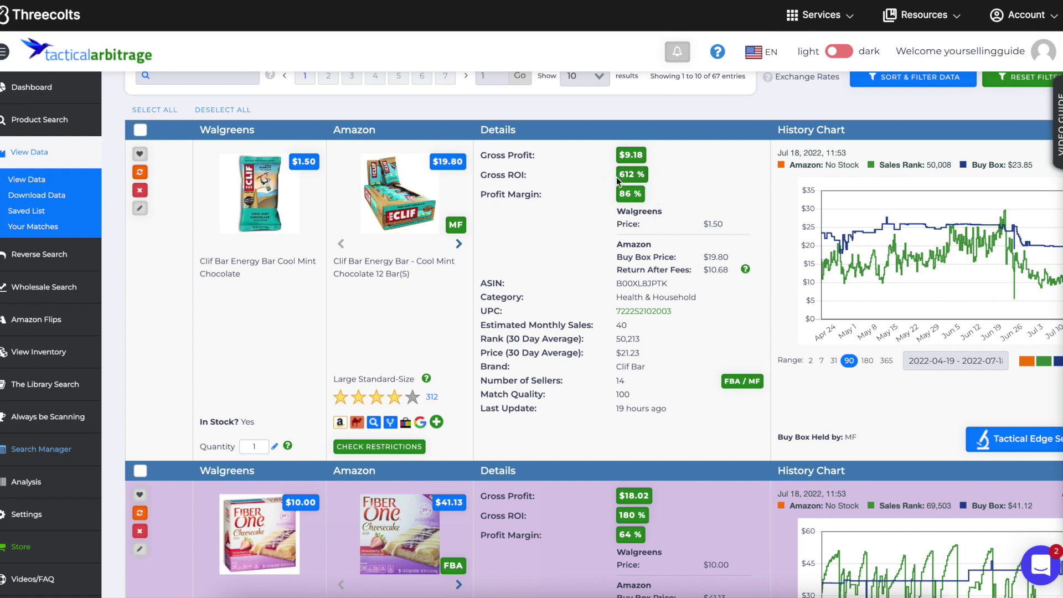
Step: Review the remaining Walgreens matches and open the Amazon listing for the Elmer's CraftBond rubber cement
scroll(512, 398, "down", 5)
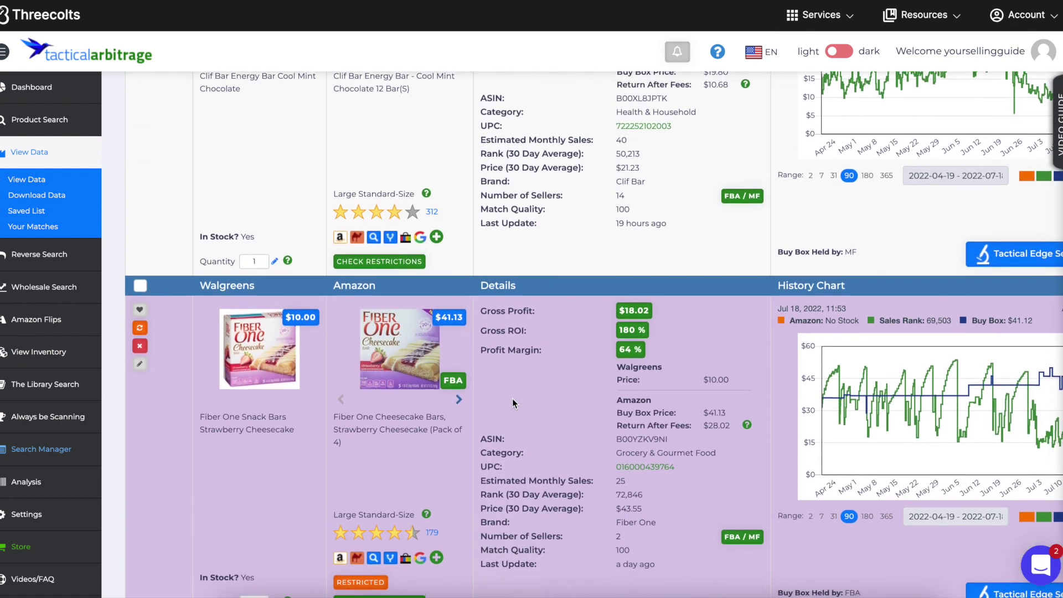
scroll(513, 398, "down", 5)
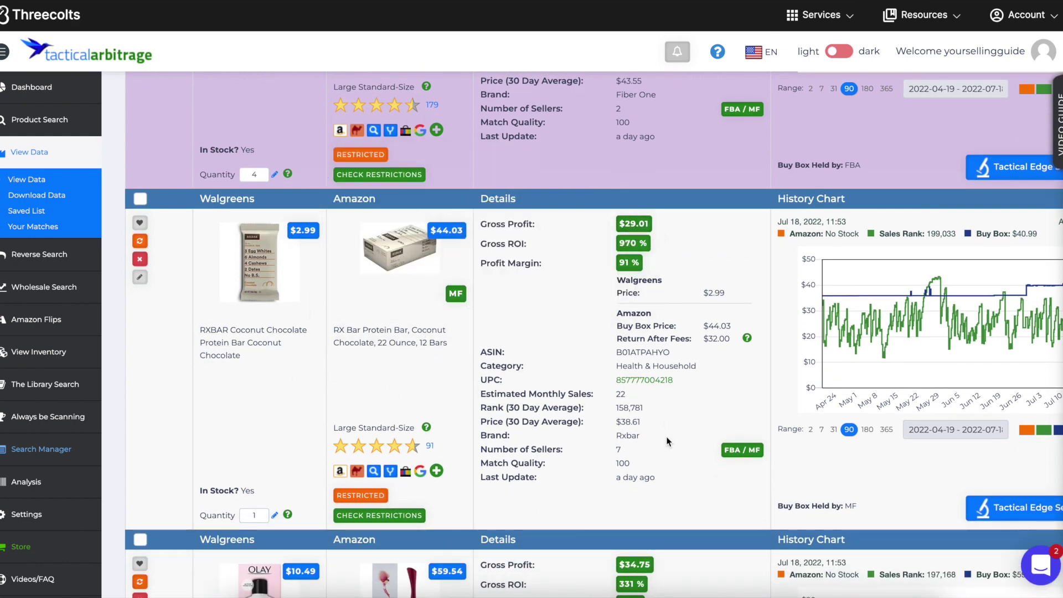
scroll(661, 496, "down", 6)
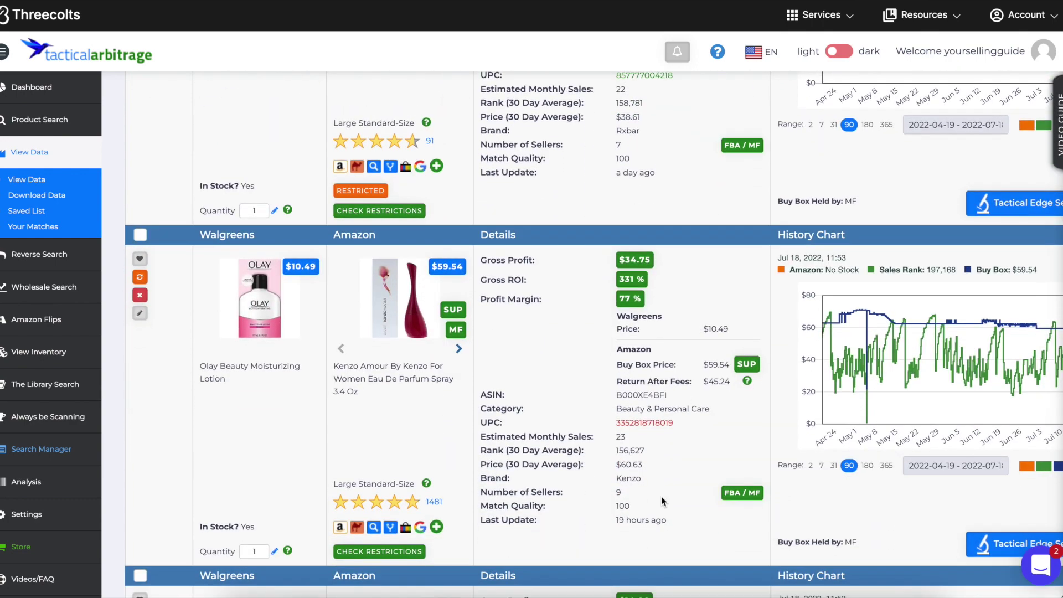
scroll(206, 353, "down", 5)
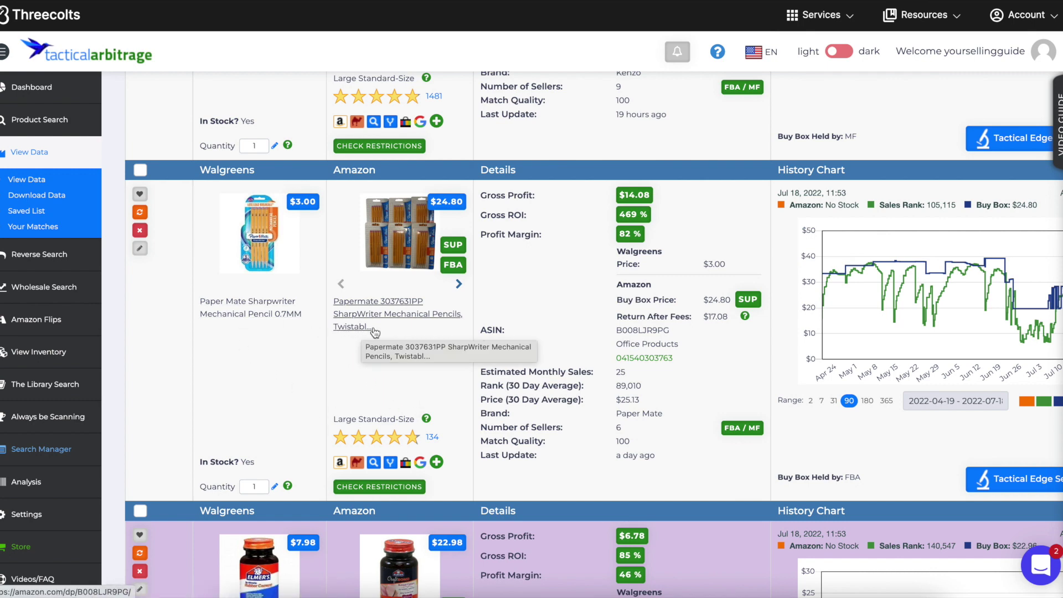
scroll(454, 366, "down", 5)
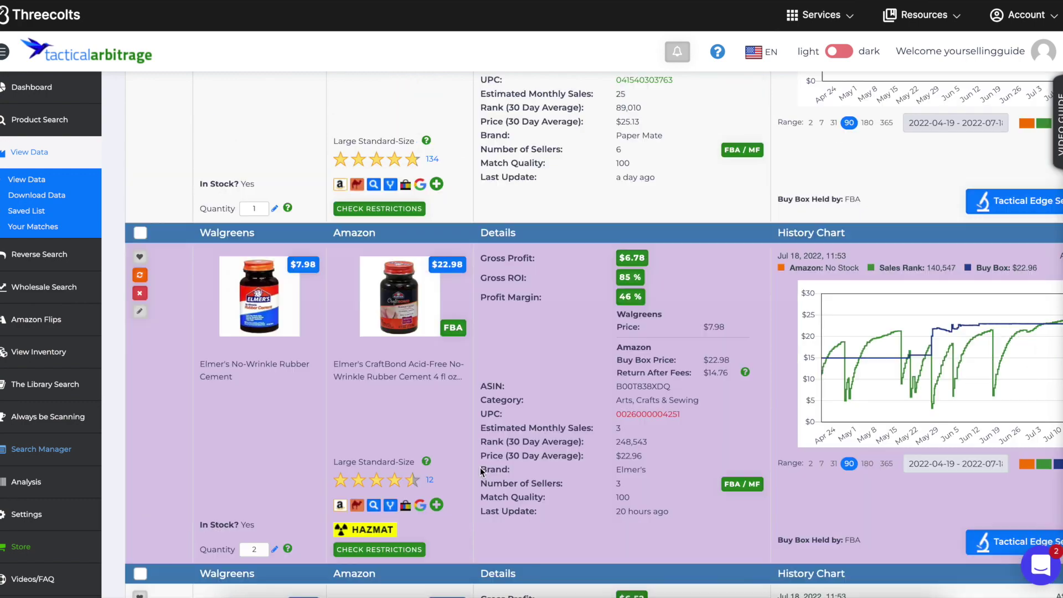
left_click(434, 375)
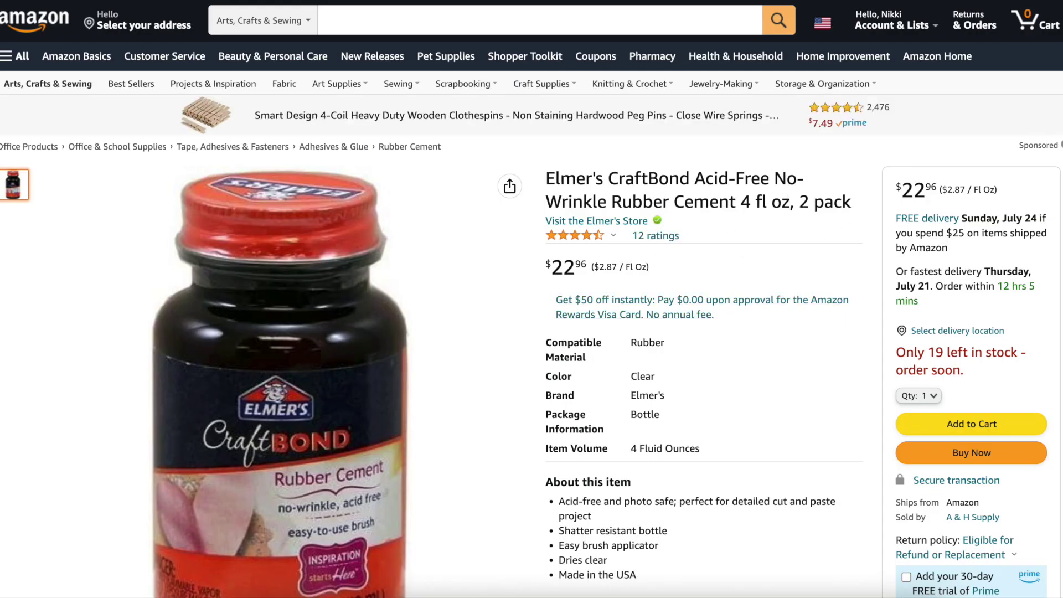
Step: Return to the Walgreens results and open the Amazon listing of the Blue Sky 2022 weekly and monthly planner match
key("ctrl+w")
scroll(506, 451, "down", 6)
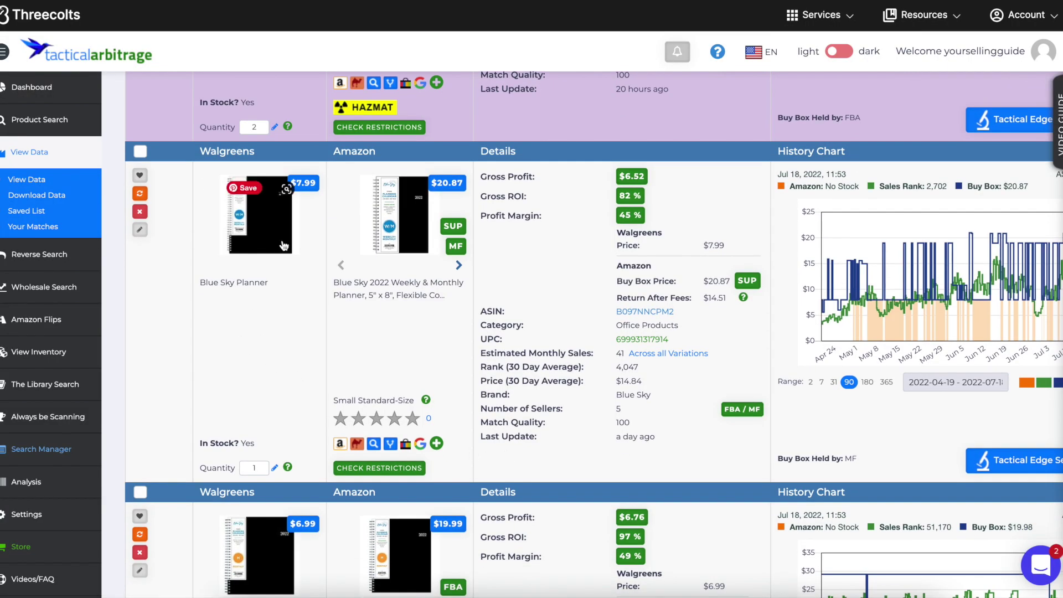
left_click(393, 299)
scroll(683, 388, "down", 3)
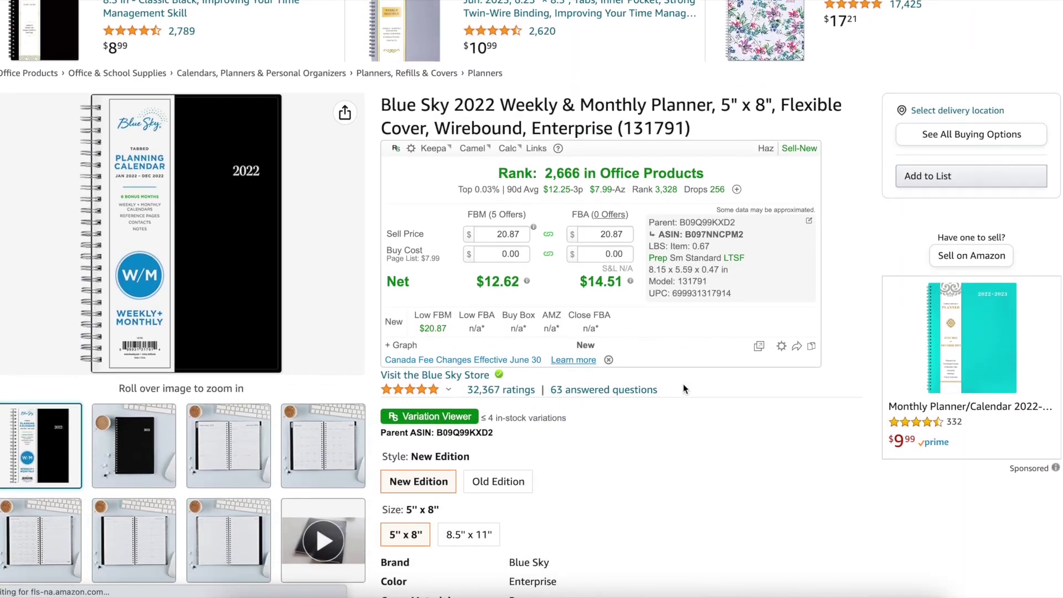
scroll(683, 389, "down", 1)
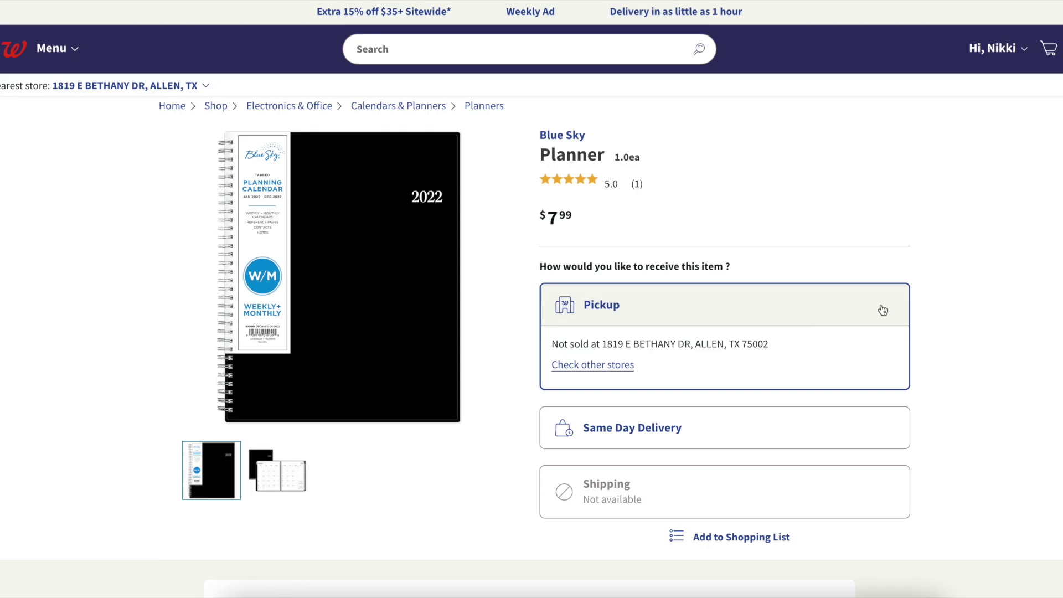
Step: Read the planner's description on its Walgreens page and compare its cover image with the Amazon listing
scroll(878, 309, "down", 4)
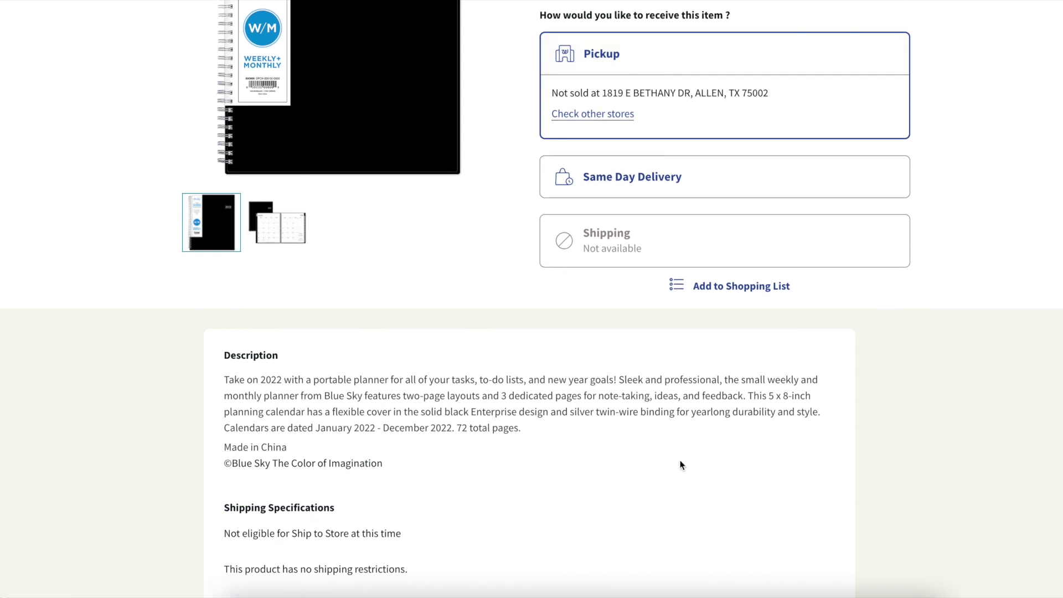
scroll(282, 197, "up", 4)
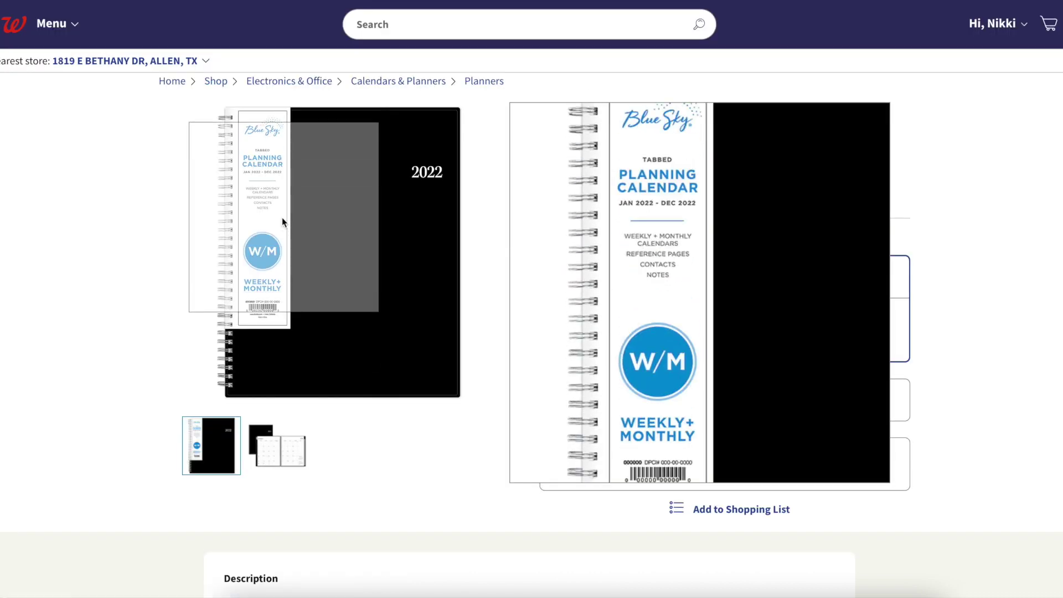
key("ctrl+Tab")
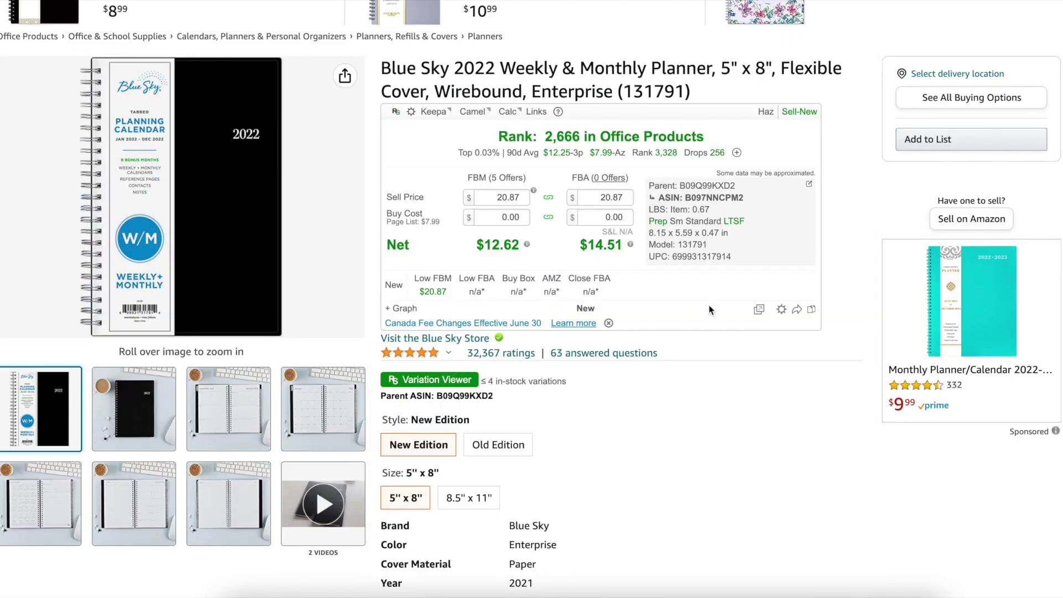
key("ctrl+shift+Tab")
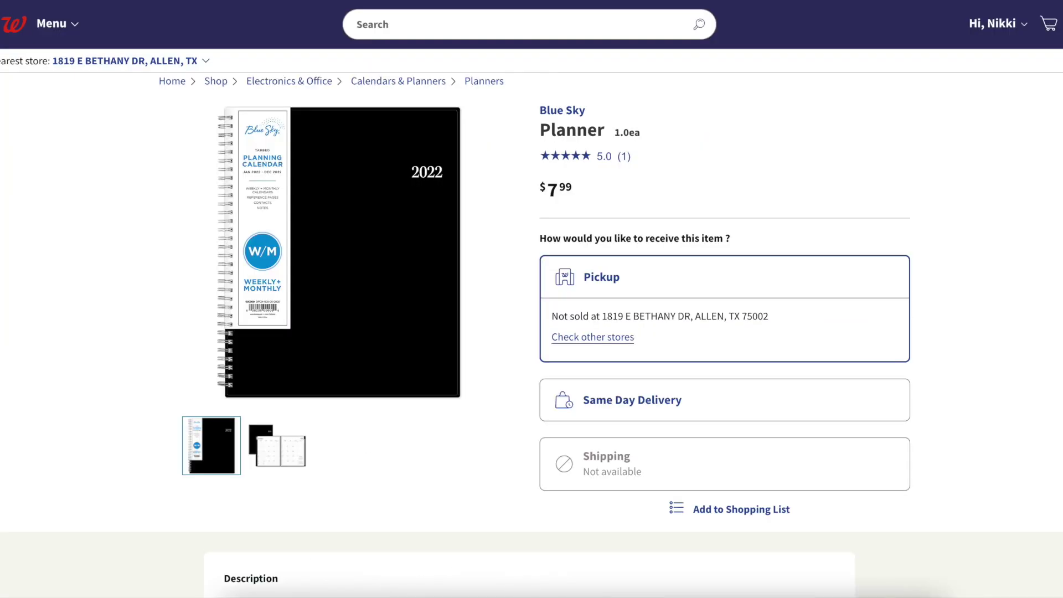
Step: Set the planner's buy cost to 7.99 in the Amazon listing's profit calculator and open the calculator's options
key("ctrl+Tab")
scroll(685, 533, "up", 1)
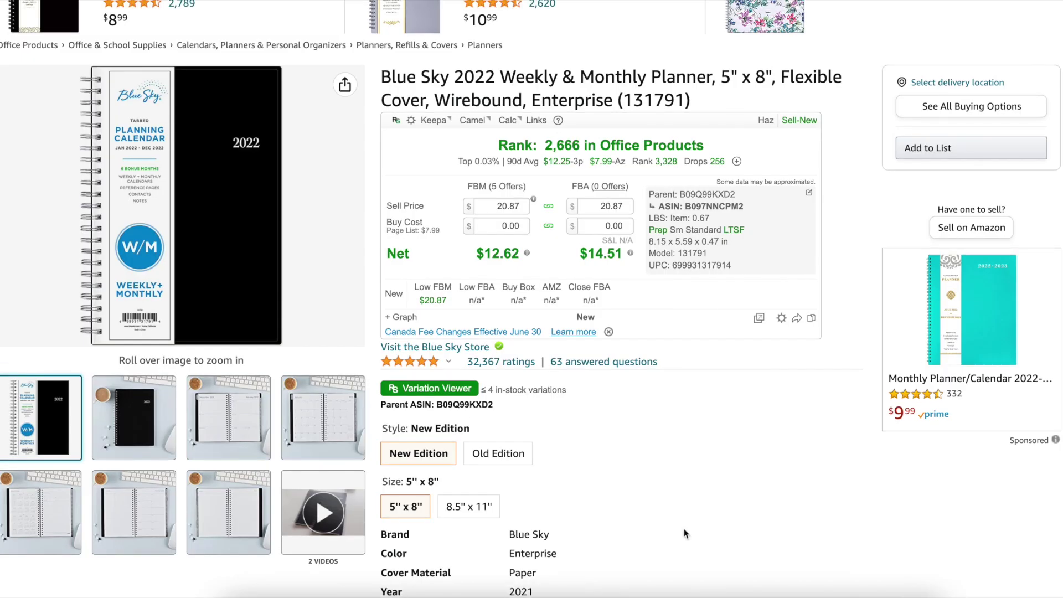
type("7.99")
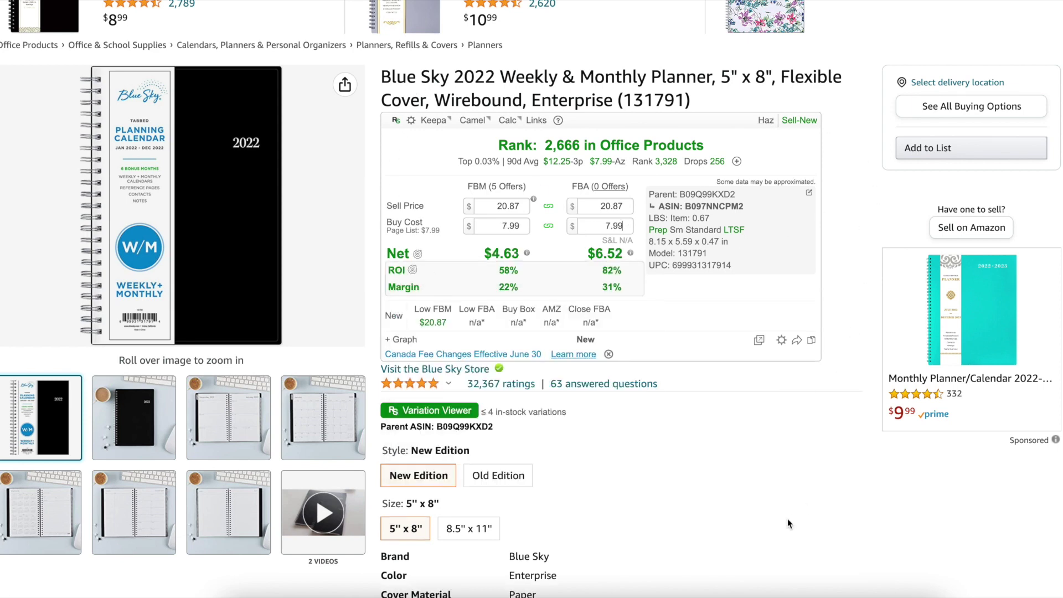
scroll(807, 392, "down", 1)
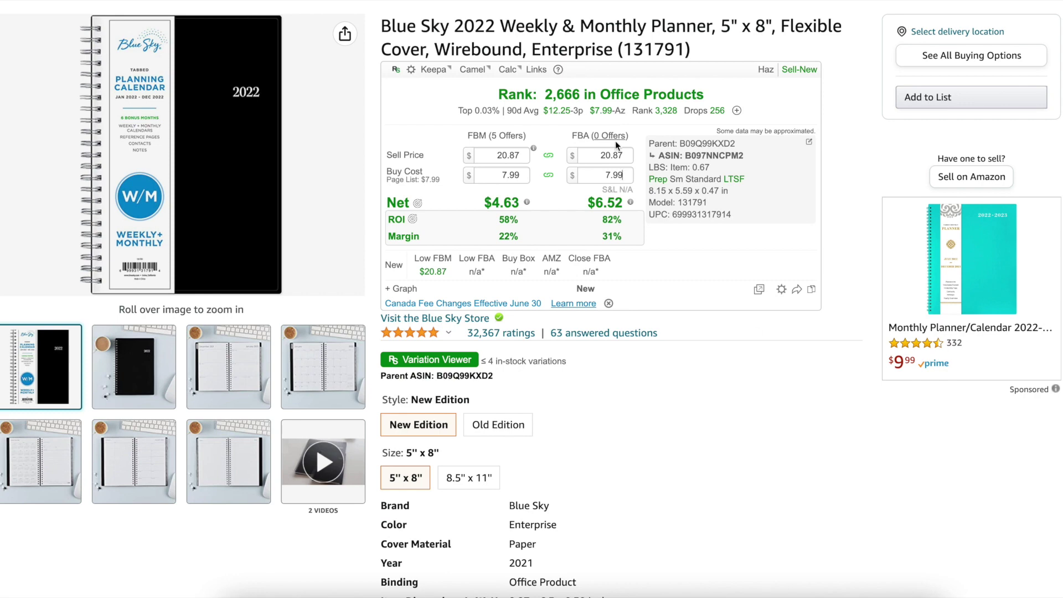
left_click(410, 71)
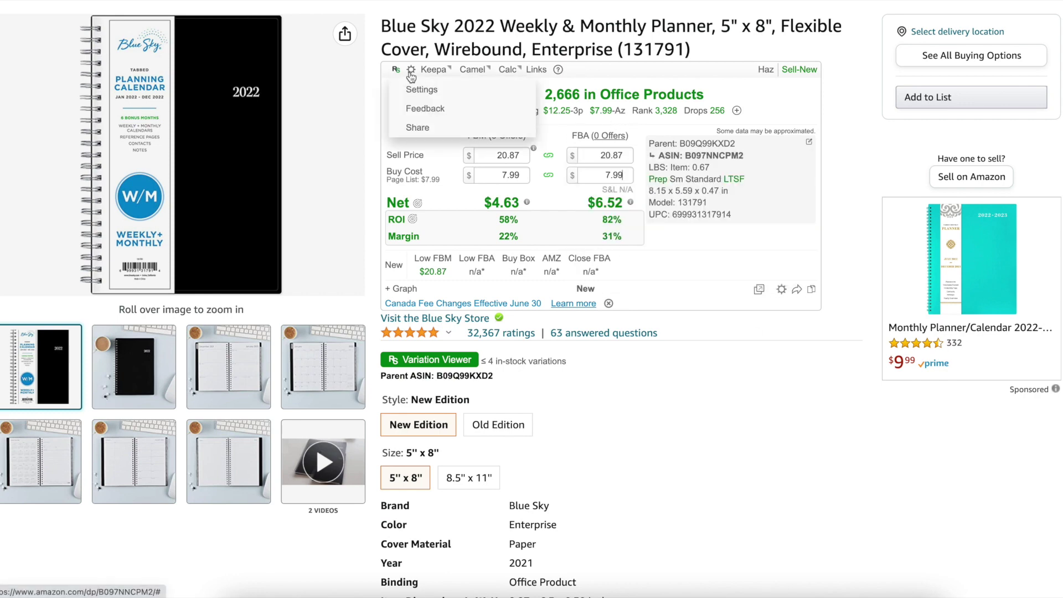